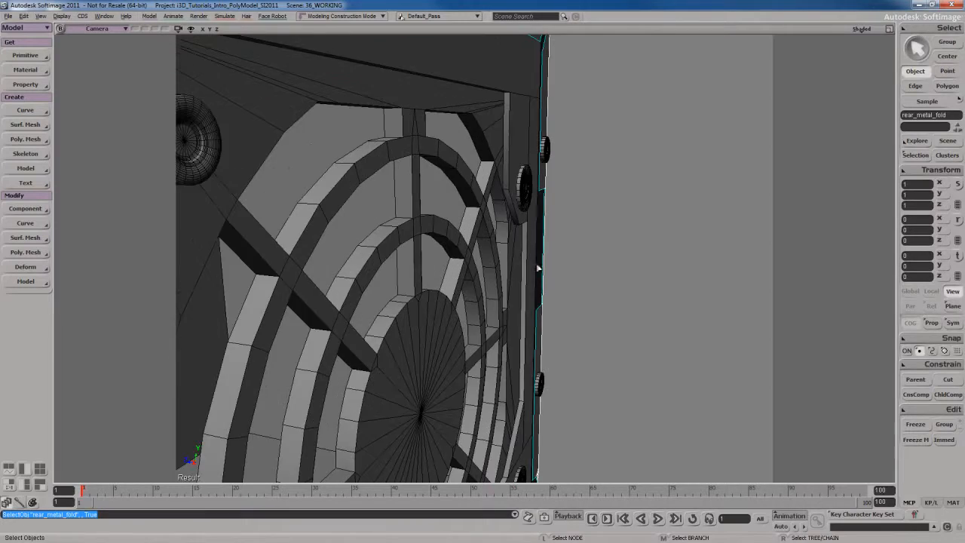
Isolate the rear_metal_fold object together with the polymsh1 rear panel mesh
key(s)
right_drag(550, 304, 616, 243)
scroll(555, 306, down, 5)
key(s)
drag(571, 248, 571, 262)
scroll(571, 262, down, 5)
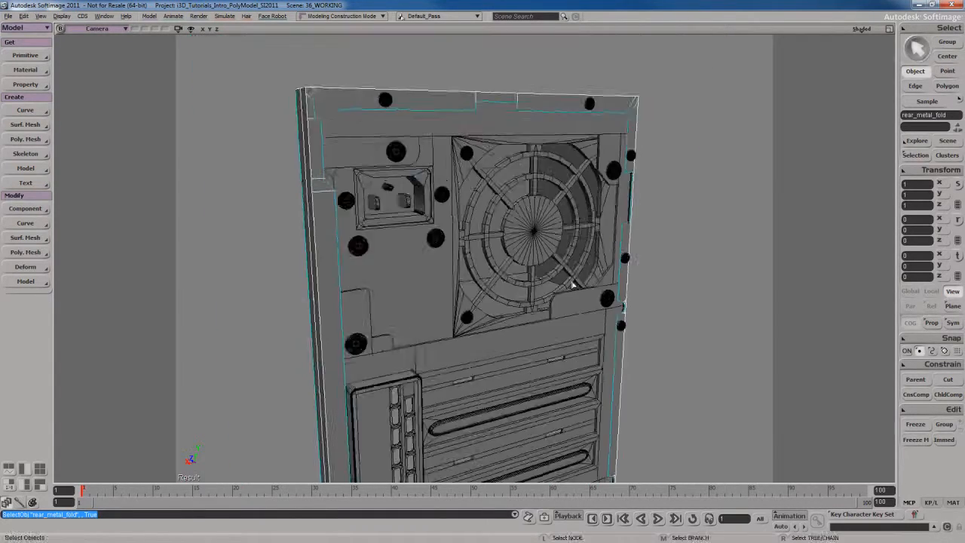
right_drag(526, 173, 520, 226)
shift+click(518, 190)
key(s)
scroll(522, 240, down, 3)
drag(522, 240, 525, 212)
click(178, 30)
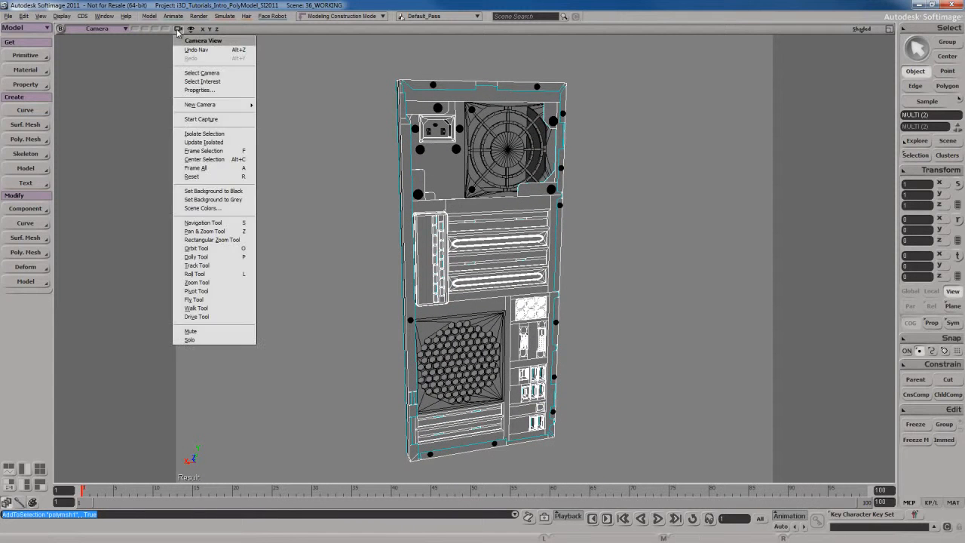
click(202, 133)
Select the open inner border edge loop of the rear_metal_fold mesh, starting from its upper edge
key(s)
scroll(556, 189, up, 5)
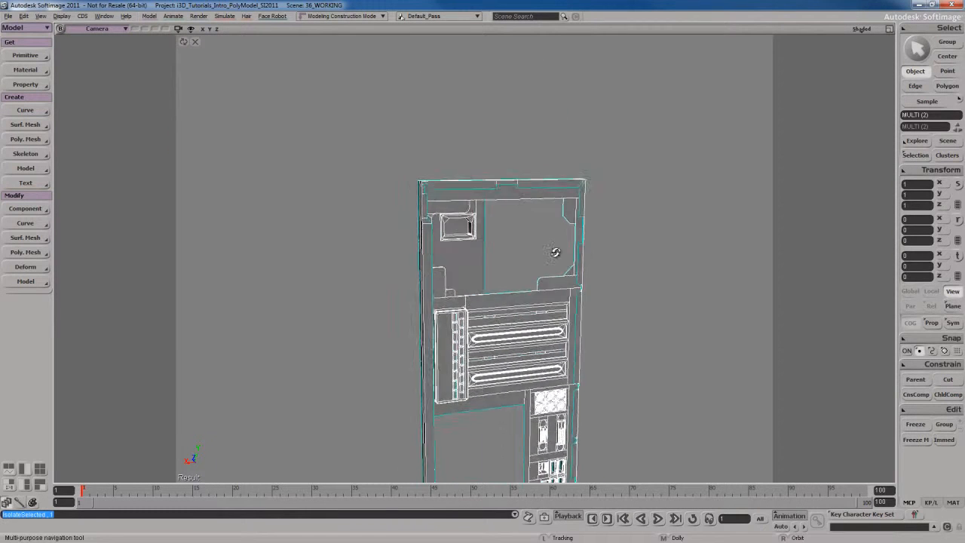
drag(556, 256, 556, 259)
key(s)
middle_drag(556, 259, 603, 227)
drag(603, 226, 550, 254)
right_drag(550, 254, 508, 235)
key(s)
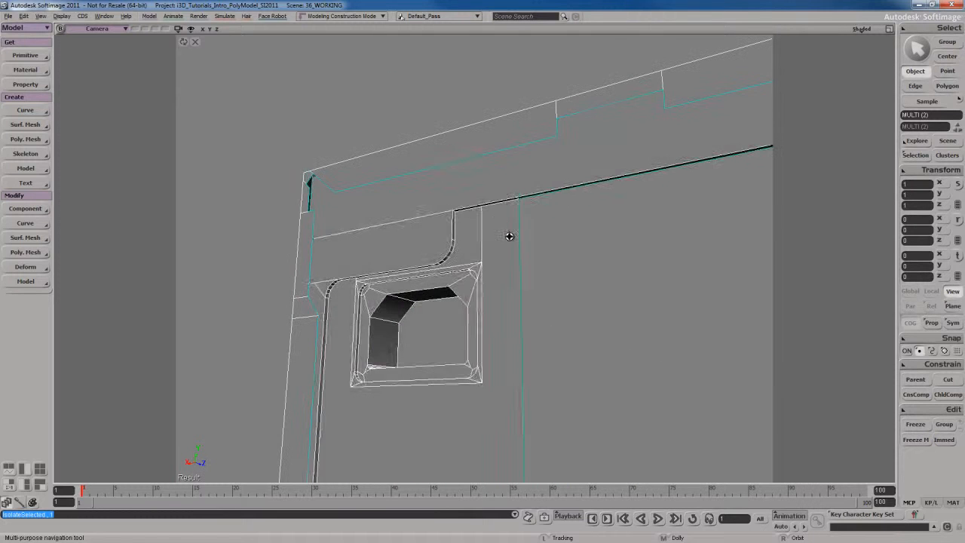
key(space)
click(474, 155)
key(s)
right_drag(497, 175, 489, 172)
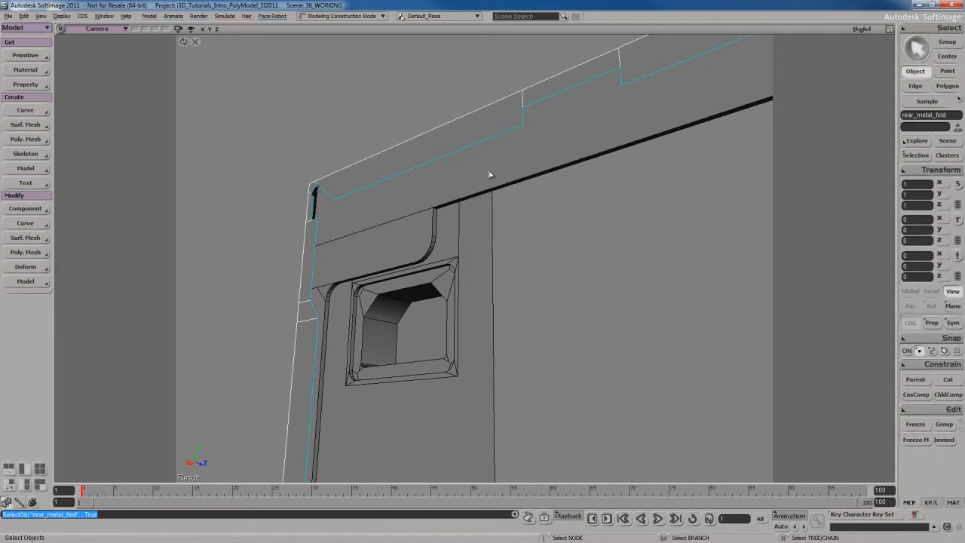
key(e)
click(480, 142)
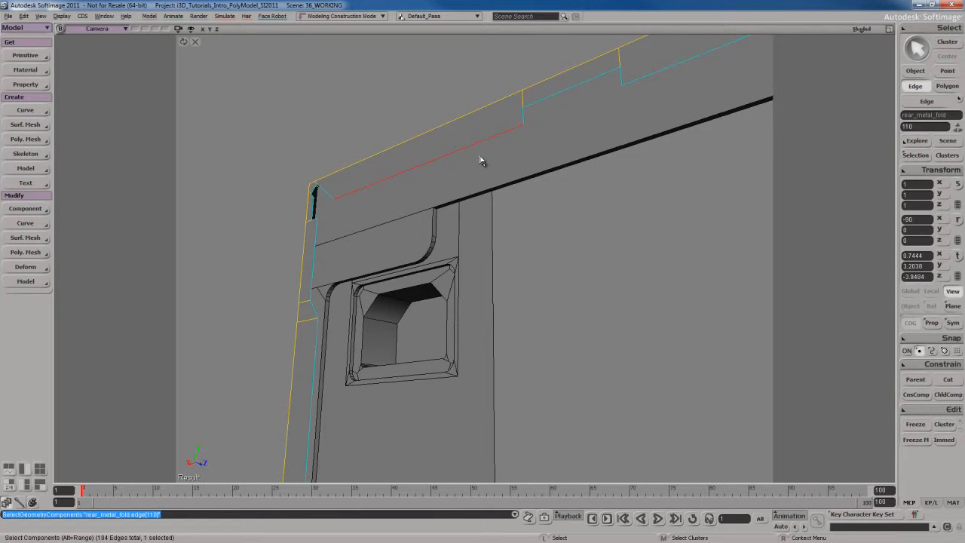
key(s)
right_drag(534, 157, 596, 209)
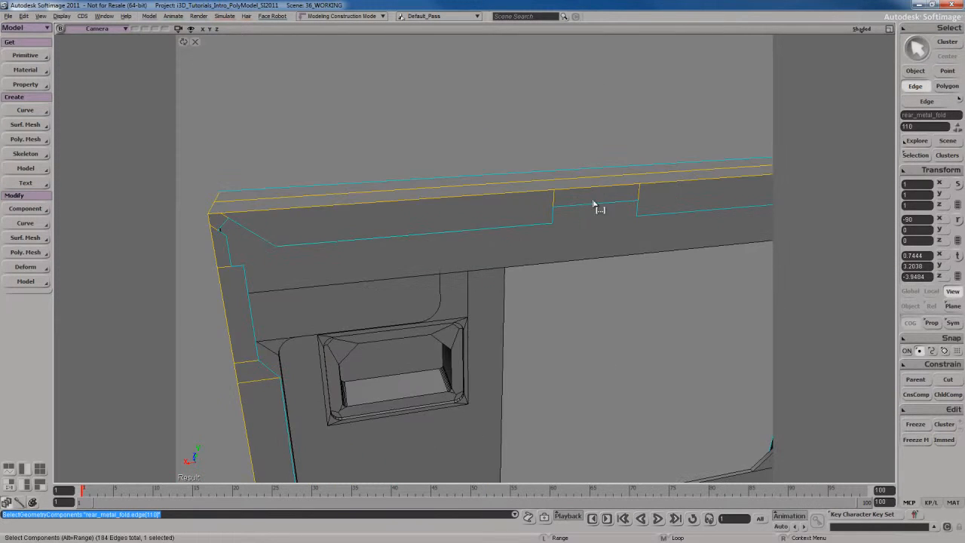
alt+middle_click(596, 208)
Add the border edge loop of the elongated slot cutout in the metal fold to the edge selection
key(f)
key(s)
right_drag(581, 257, 580, 241)
drag(504, 376, 558, 249)
scroll(558, 249, up, 3)
key(s)
mouse_move(558, 248)
right_down()
mouse_move(528, 263)
mouse_move(540, 250)
mouse_move(514, 261)
mouse_move(501, 239)
mouse_move(517, 259)
mouse_move(540, 237)
mouse_move(510, 248)
mouse_move(530, 248)
right_up()
scroll(501, 239, up, 3)
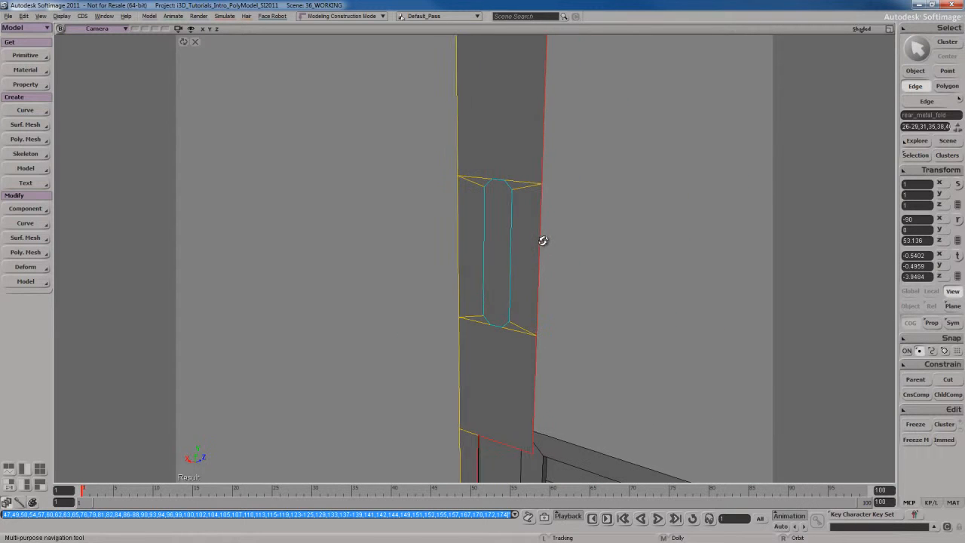
key(space)
shift+click(511, 250)
alt+shift+middle_click(510, 244)
key(f)
Duplicate the selected border edges and translate them about 0.048 along Z to give the metal fold thickness
key(s)
drag(530, 248, 554, 235)
scroll(558, 238, up, 3)
right_drag(563, 242, 485, 278)
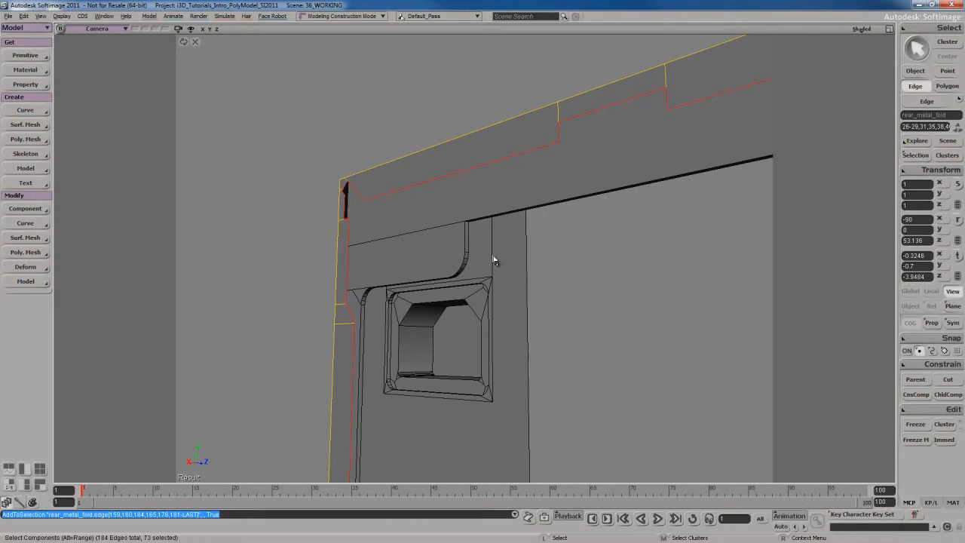
key(ctrl+d)
key(v)
key(s)
drag(485, 278, 481, 165)
right_drag(480, 165, 486, 219)
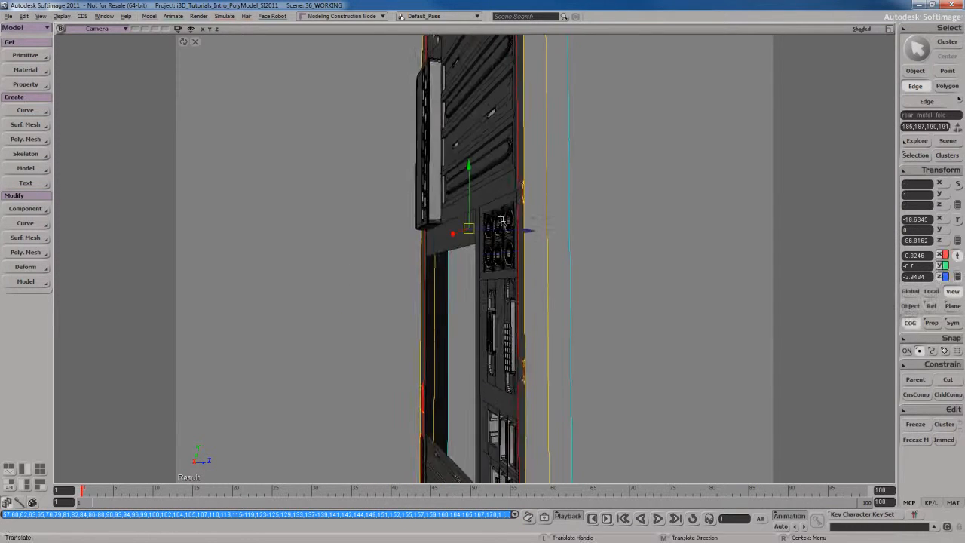
middle_drag(487, 219, 545, 244)
drag(545, 244, 502, 252)
right_drag(503, 252, 417, 310)
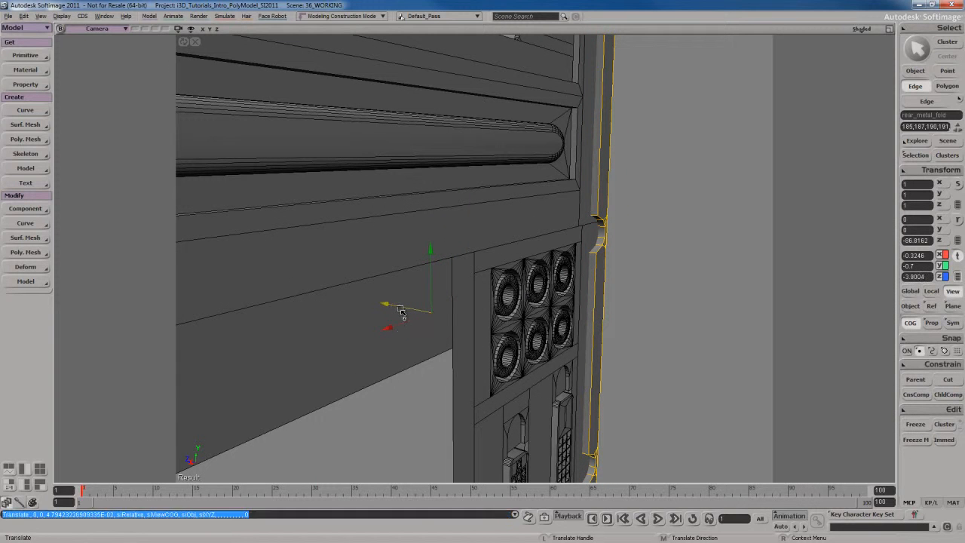
Inspect the thickened border of the metal fold all around the rear panel and its cutouts
right_drag(404, 309, 565, 250)
middle_drag(564, 249, 565, 251)
drag(502, 147, 566, 261)
right_drag(566, 261, 554, 249)
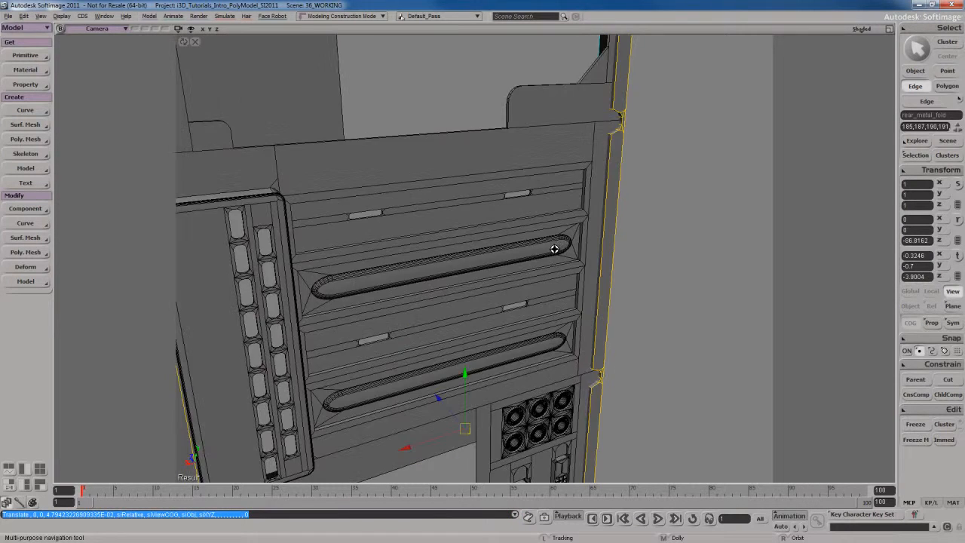
drag(542, 124, 560, 306)
right_drag(560, 307, 567, 280)
drag(576, 144, 556, 277)
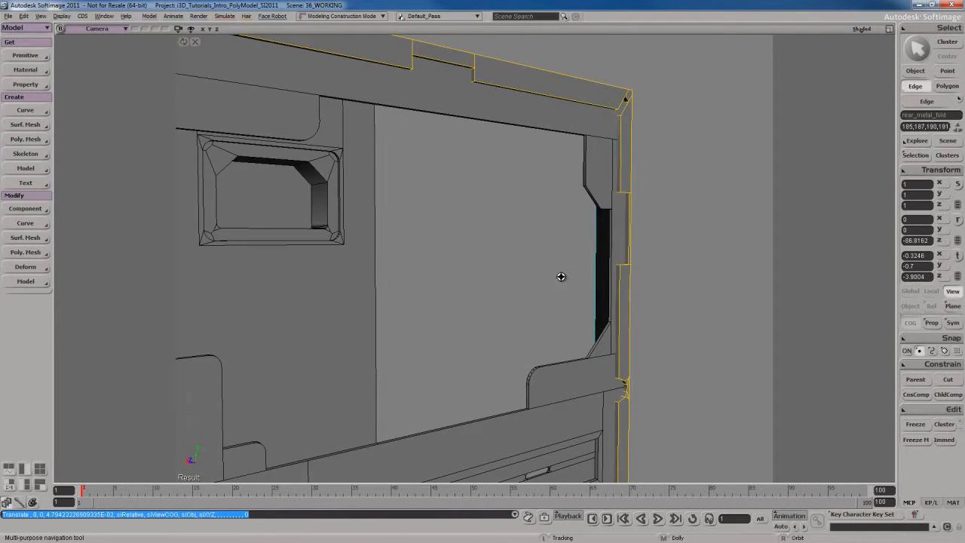
right_drag(560, 276, 519, 257)
middle_drag(519, 257, 518, 254)
drag(354, 240, 555, 269)
mouse_move(555, 269)
right_down()
mouse_move(526, 249)
mouse_move(526, 269)
mouse_move(528, 257)
mouse_move(540, 272)
right_up()
drag(541, 272, 631, 288)
middle_drag(631, 289, 547, 280)
right_drag(547, 280, 568, 280)
mouse_move(573, 313)
mouse_down()
mouse_move(571, 271)
mouse_move(494, 143)
mouse_up()
drag(559, 294, 553, 186)
drag(558, 453, 550, 156)
drag(527, 354, 564, 253)
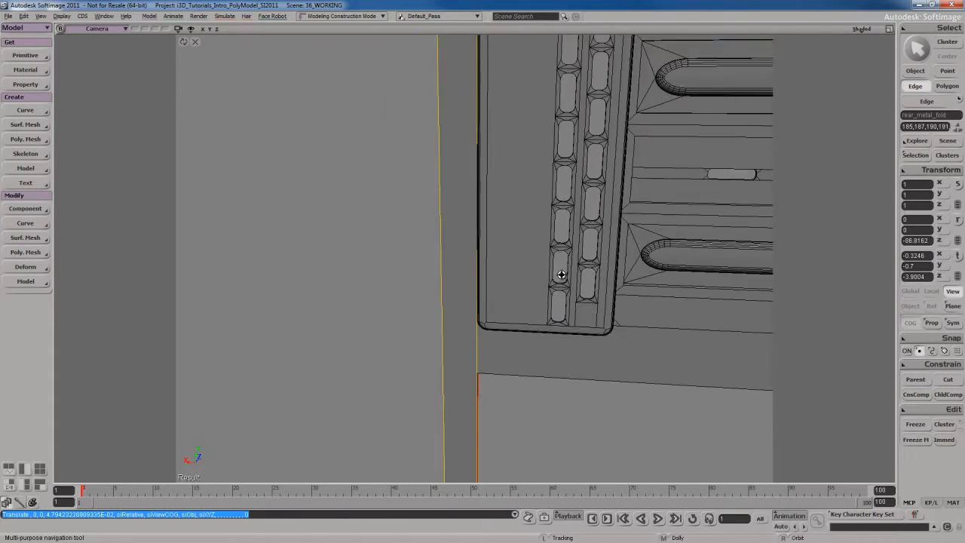
right_drag(564, 254, 567, 247)
middle_drag(566, 247, 560, 276)
drag(619, 415, 548, 261)
right_drag(548, 261, 518, 334)
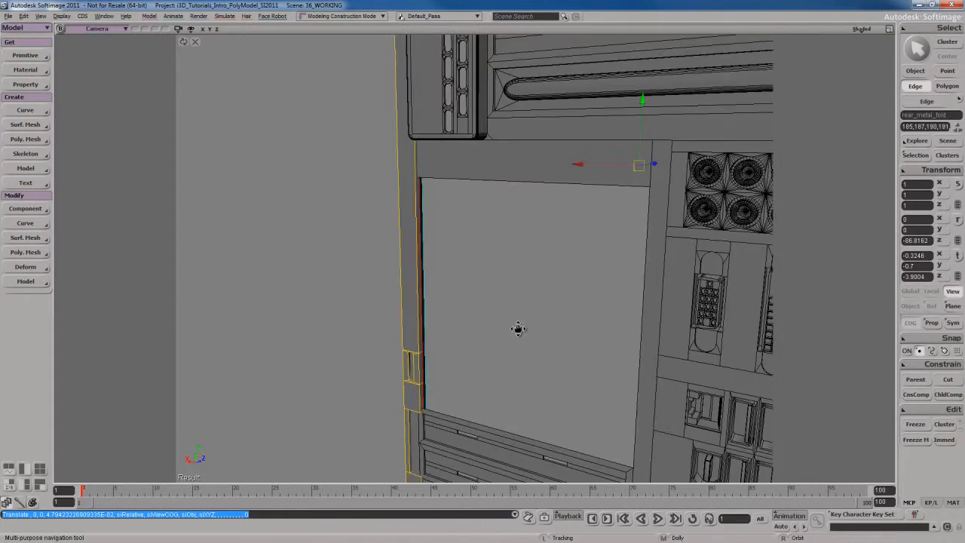
drag(518, 334, 517, 219)
right_drag(517, 219, 567, 291)
middle_drag(567, 291, 544, 226)
Return to object selection, end the isolation so all rear parts are shown, and clear the selection
key(space)
key(s)
drag(542, 161, 536, 297)
middle_drag(536, 297, 540, 304)
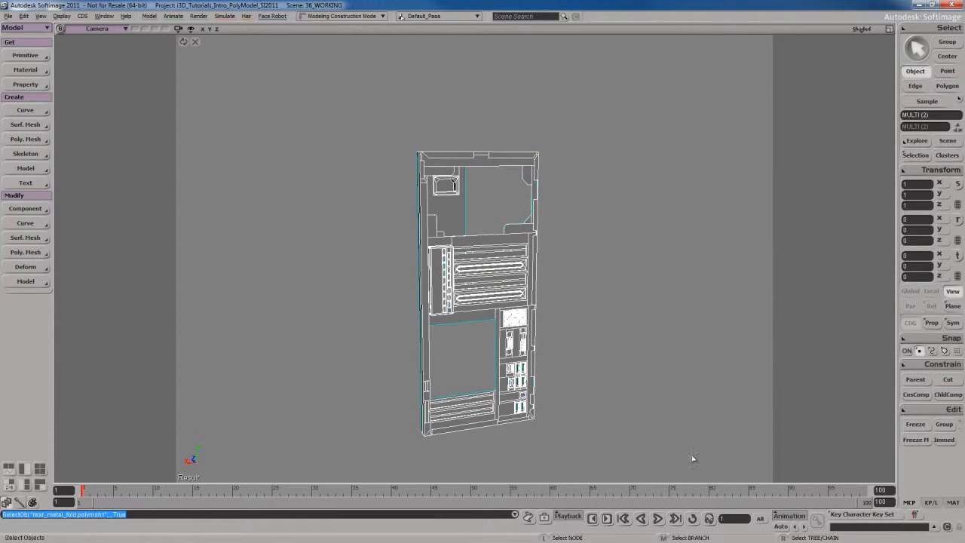
right_drag(538, 313, 569, 305)
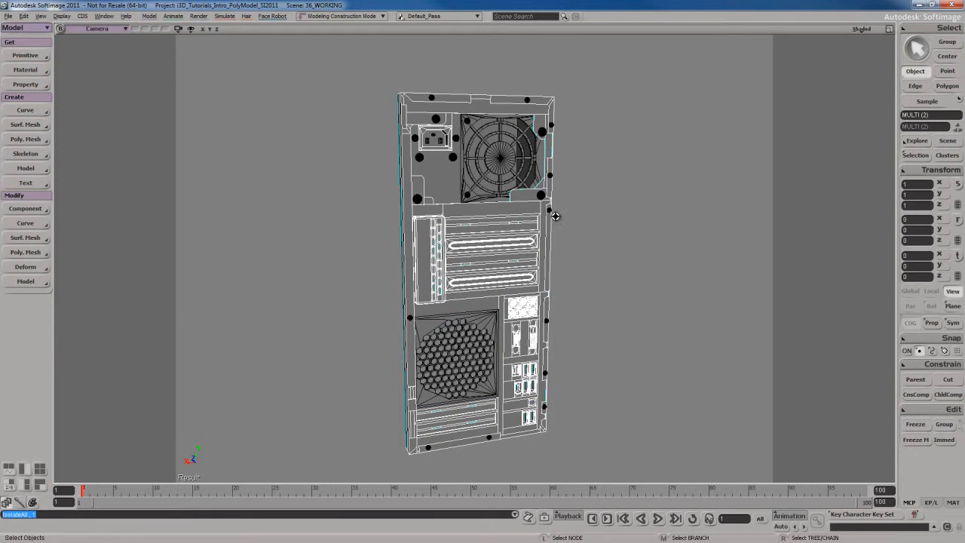
key(ctrl+shift+a)
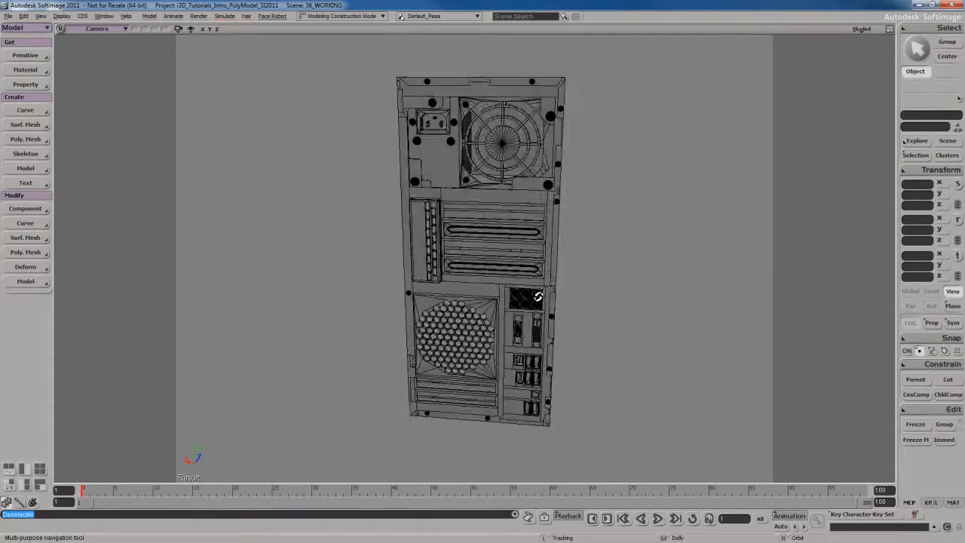
Examine the complete rear assembly from several angles, including the fan vent, rivets, slots and ports
right_drag(531, 298, 540, 297)
scroll(541, 297, up, 3)
drag(523, 366, 458, 295)
scroll(516, 302, up, 4)
right_drag(458, 296, 442, 226)
drag(443, 227, 434, 314)
scroll(483, 241, down, 4)
drag(483, 204, 470, 264)
right_drag(470, 264, 508, 234)
drag(508, 234, 491, 280)
mouse_move(491, 281)
right_down()
mouse_move(478, 278)
mouse_move(497, 271)
mouse_move(484, 282)
right_up()
scroll(499, 278, down, 4)
scroll(485, 281, down, 2)
drag(486, 261, 467, 237)
Open the scene explorer and rename the polymsh1 mesh as rear_panel
key(8)
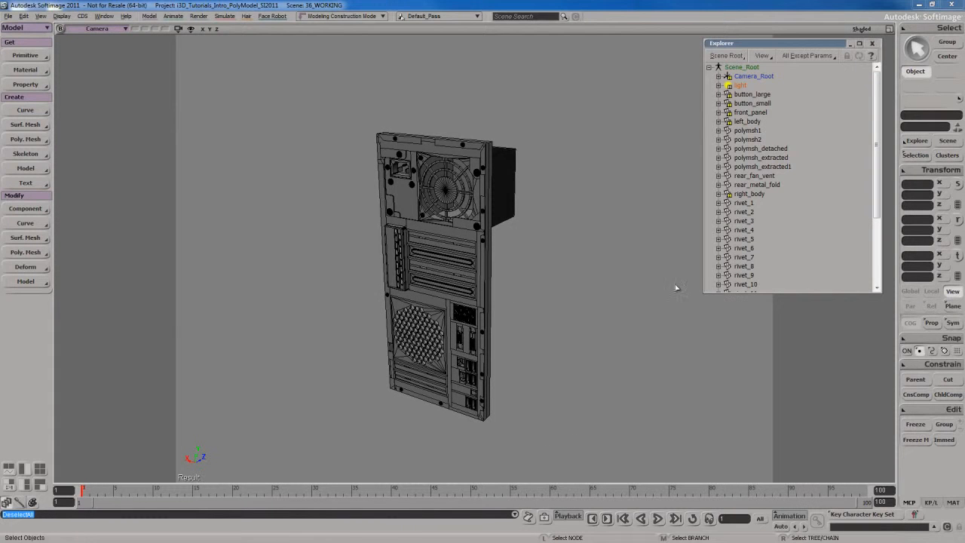
scroll(799, 226, down, 3)
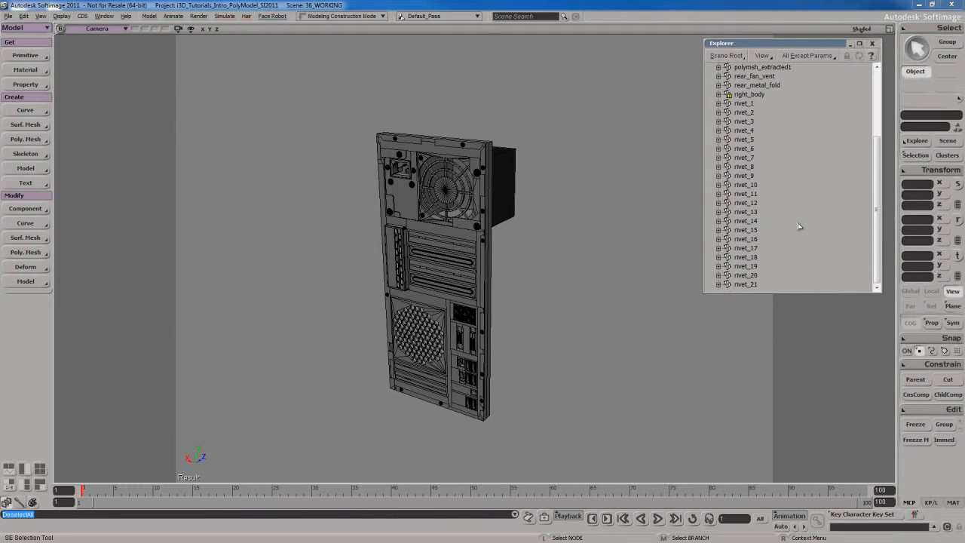
scroll(763, 229, up, 5)
scroll(763, 229, down, 5)
scroll(805, 241, up, 5)
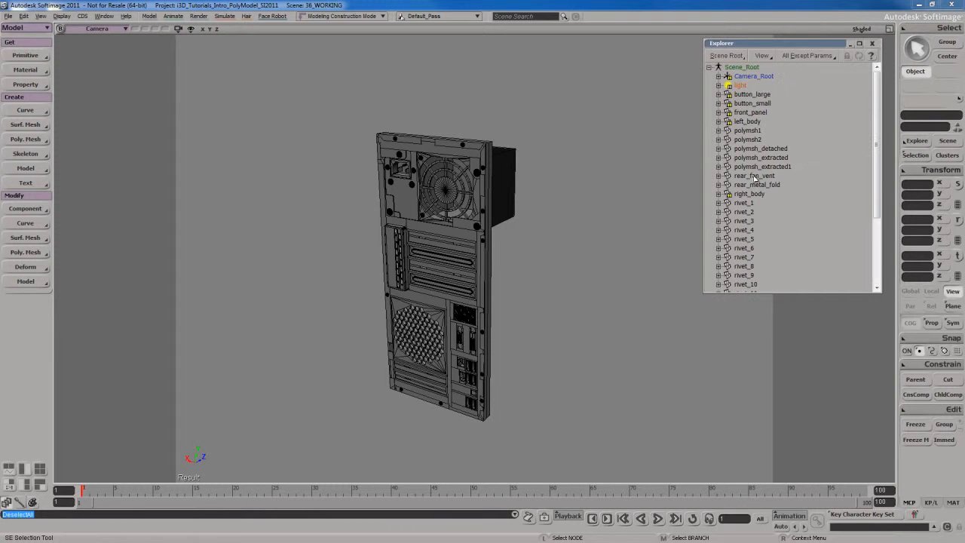
click(751, 141)
right_drag(638, 198, 611, 221)
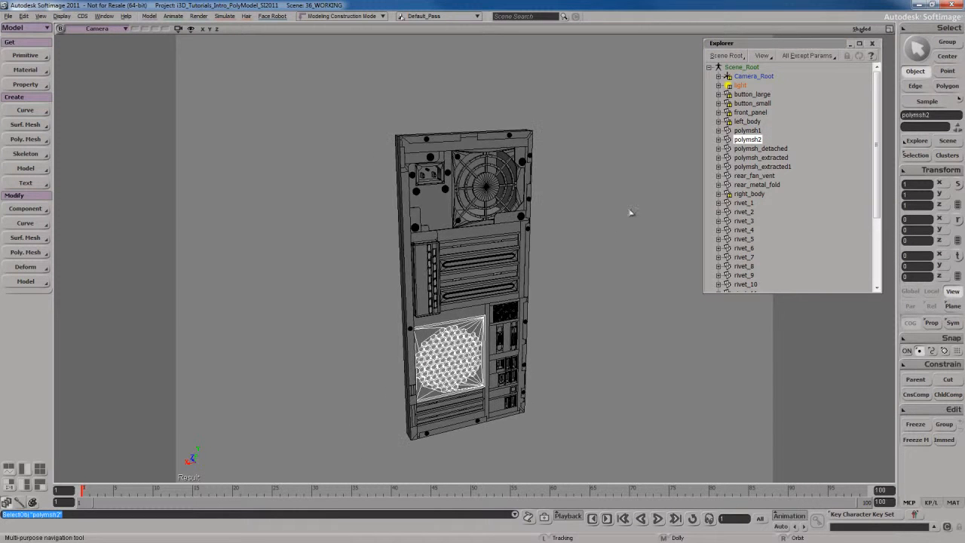
click(750, 131)
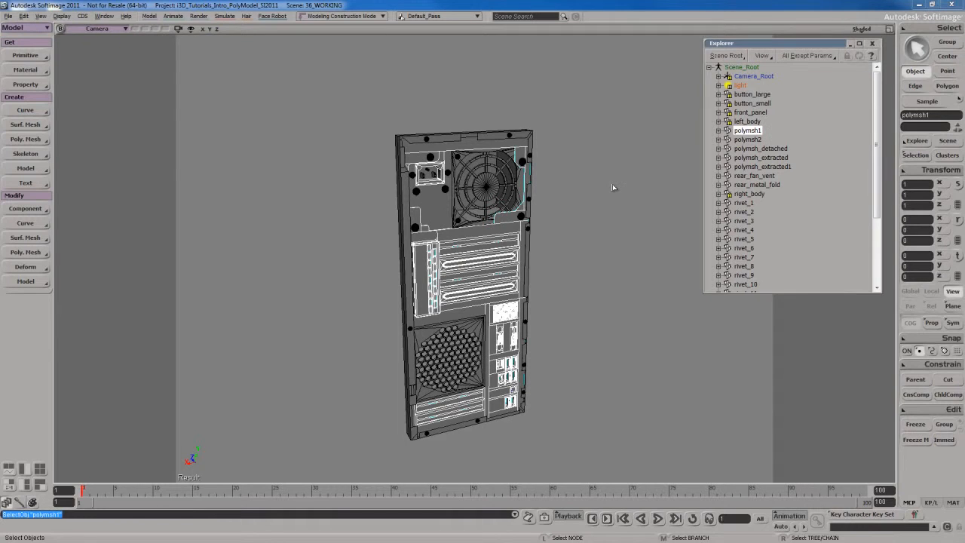
key(Return)
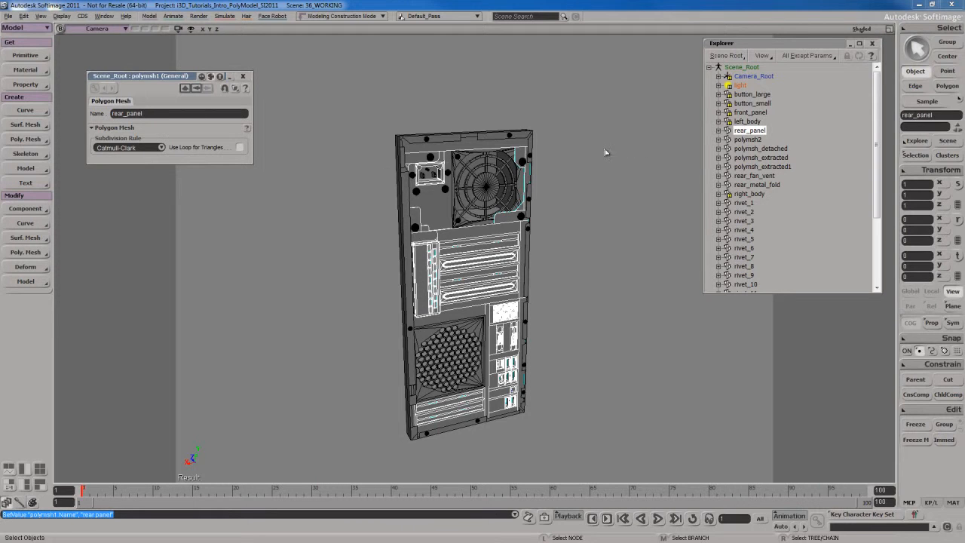
Rename the polymsh2 mesh as rear_lower_vent
click(746, 140)
double_click(201, 115)
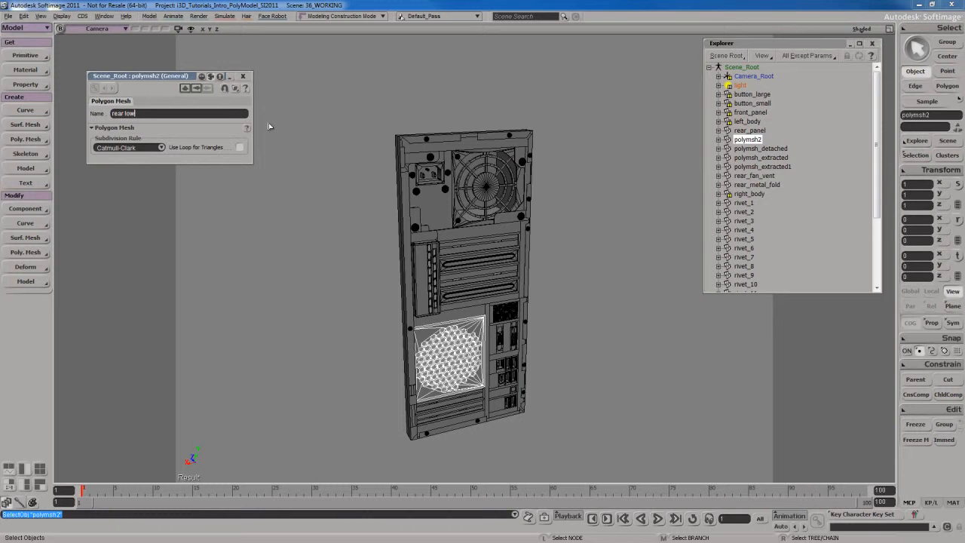
text(rear_lower_vent)
key(Return)
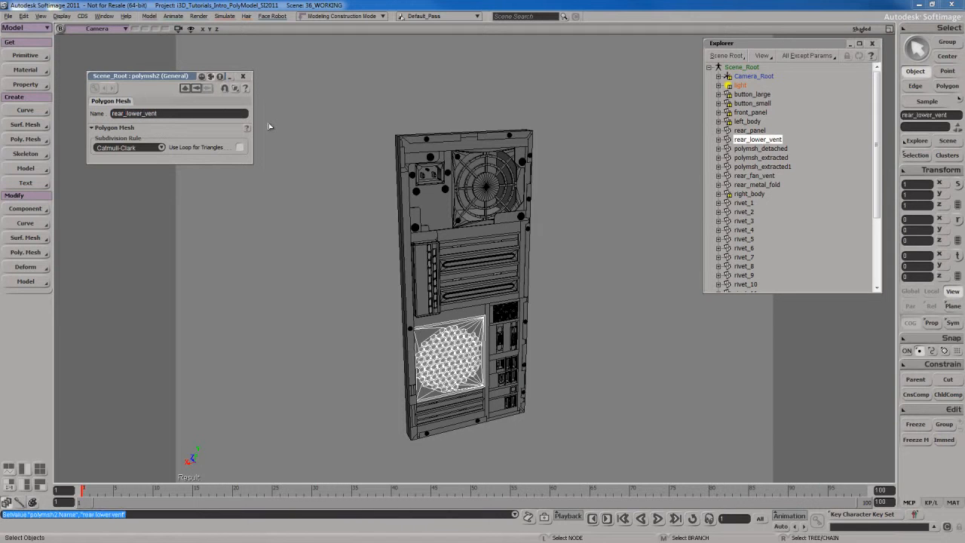
Select polymsh_detached, polymsh_extracted and rear_panel in turn to identify the part each one represents
click(754, 149)
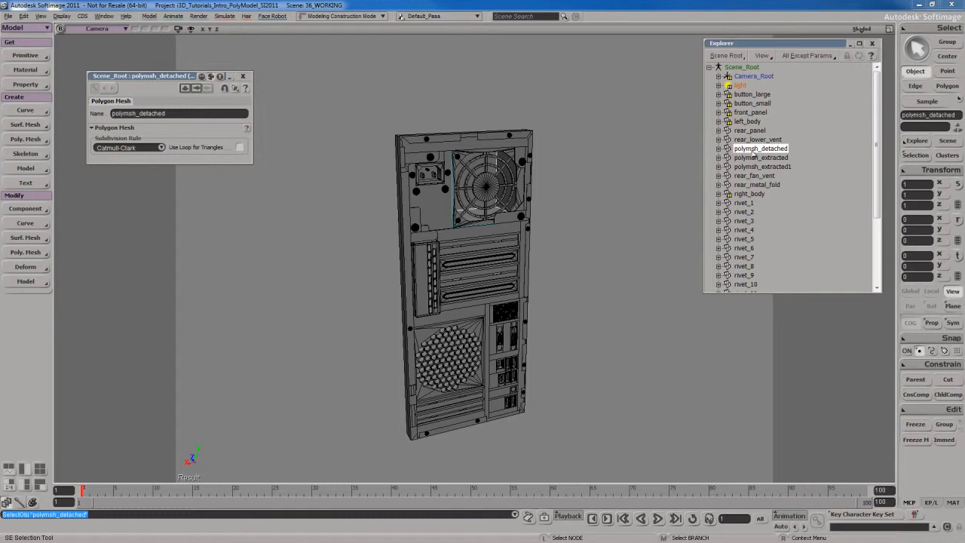
click(758, 158)
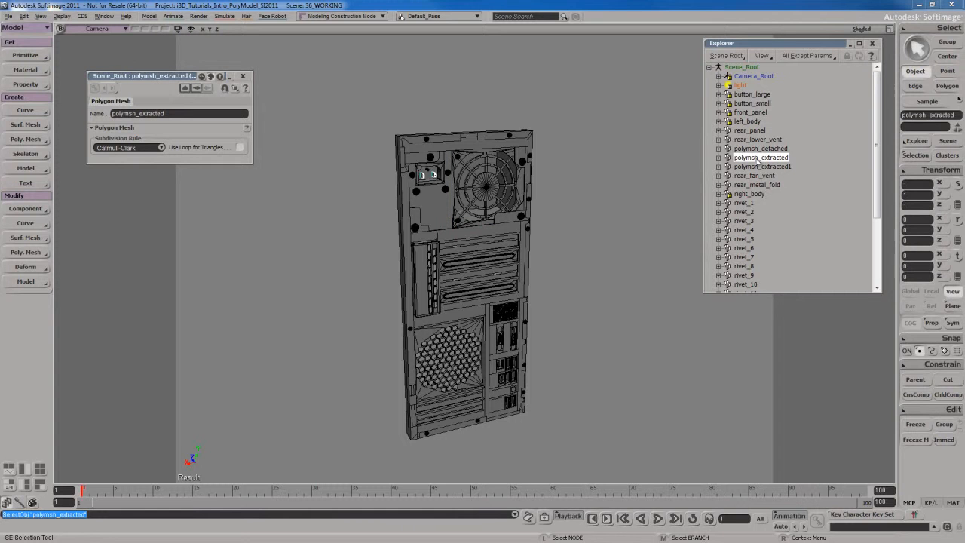
click(756, 159)
click(758, 149)
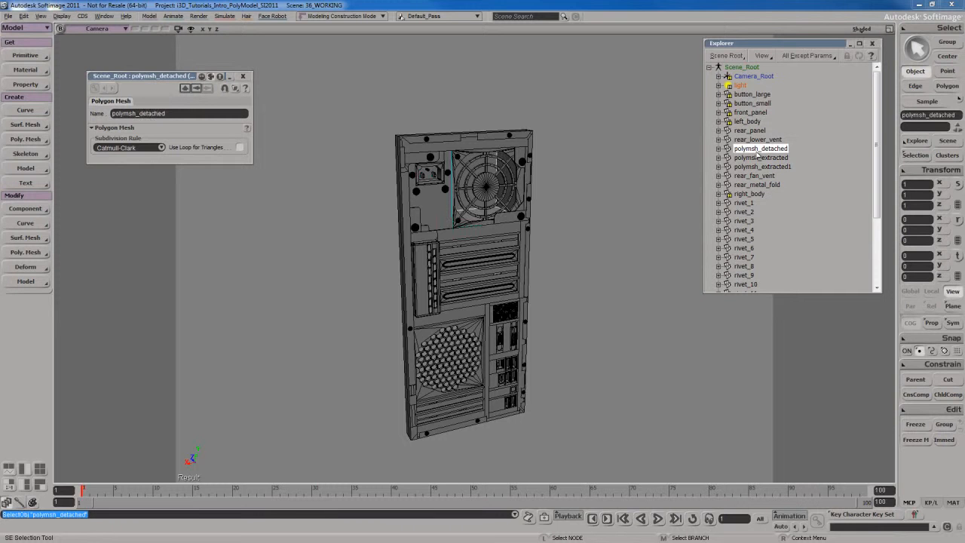
key(s)
drag(555, 232, 565, 242)
right_drag(584, 228, 609, 220)
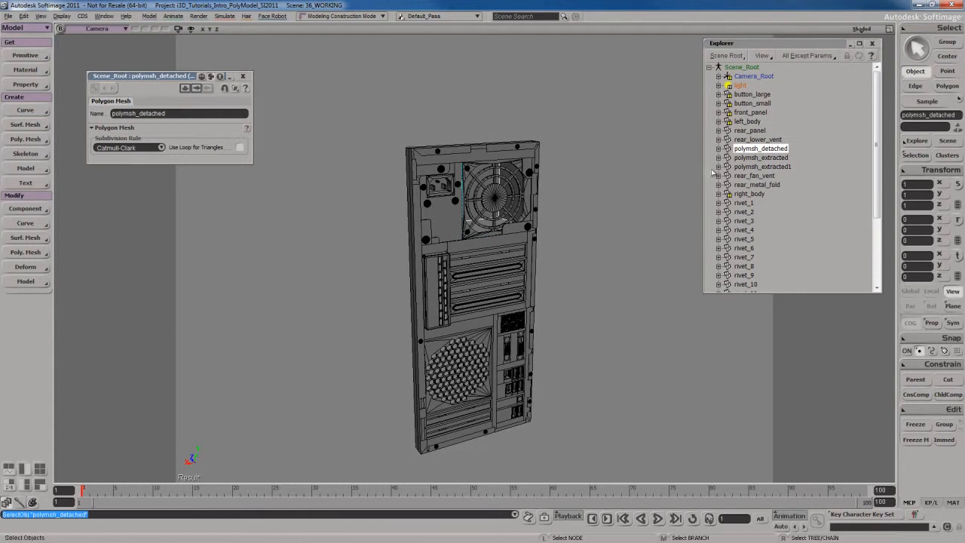
click(752, 131)
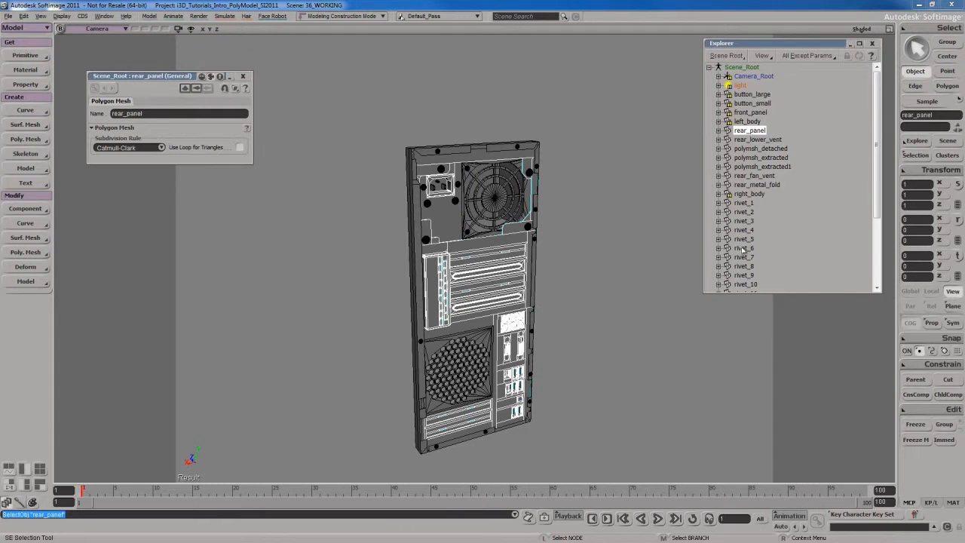
Unhide button_large, button_small, front_panel, left_body and right_body
click(750, 112)
click(746, 103)
click(745, 95)
shift+click(747, 122)
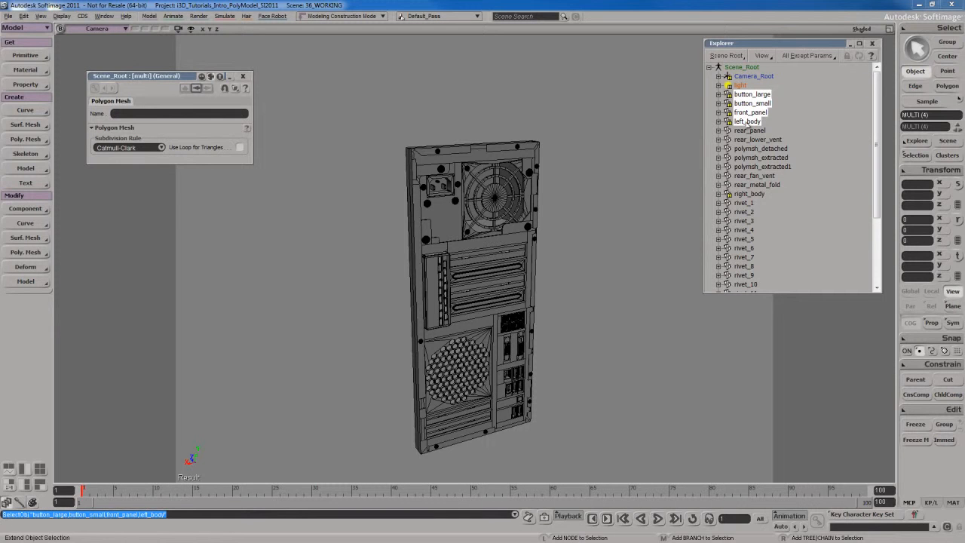
click(751, 195)
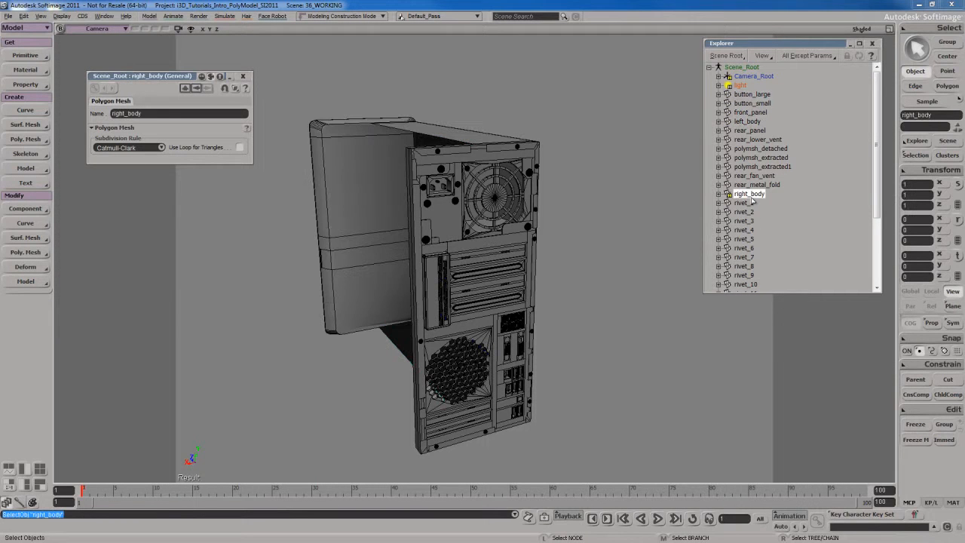
key(h)
View the assembled computer case from above and select the left_body panel
key(s)
right_drag(571, 232, 539, 224)
drag(539, 225, 625, 254)
key(space)
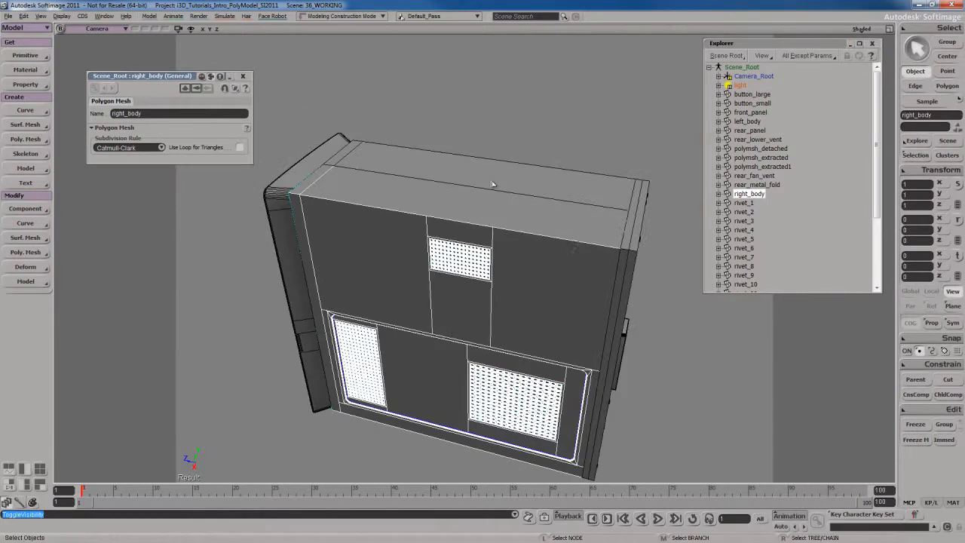
click(538, 238)
key(s)
right_drag(538, 238, 538, 232)
right_drag(474, 251, 506, 180)
click(506, 180)
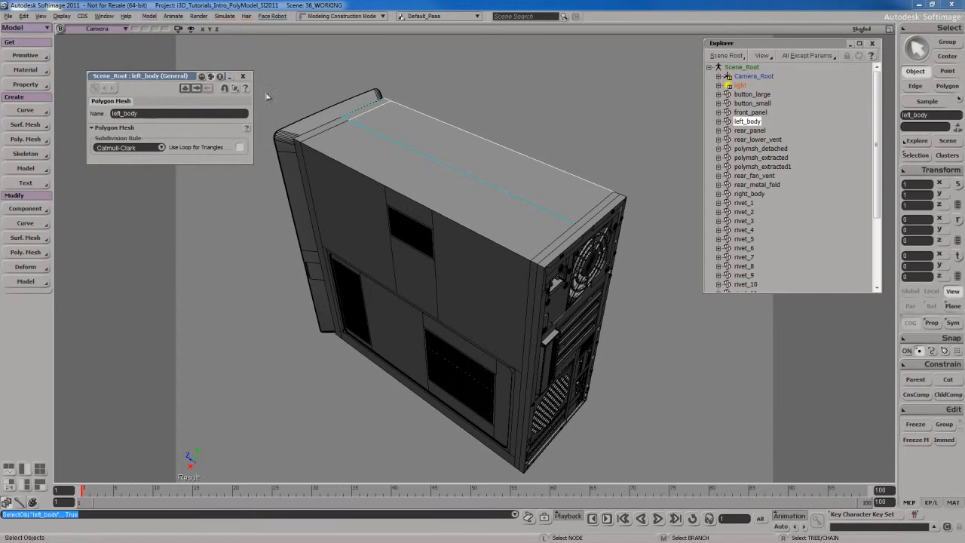
Merge the left_body and right_body meshes into a single polygon mesh
click(243, 76)
click(481, 214)
shift+click(515, 180)
key(s)
right_drag(520, 203, 468, 200)
right_click(488, 188)
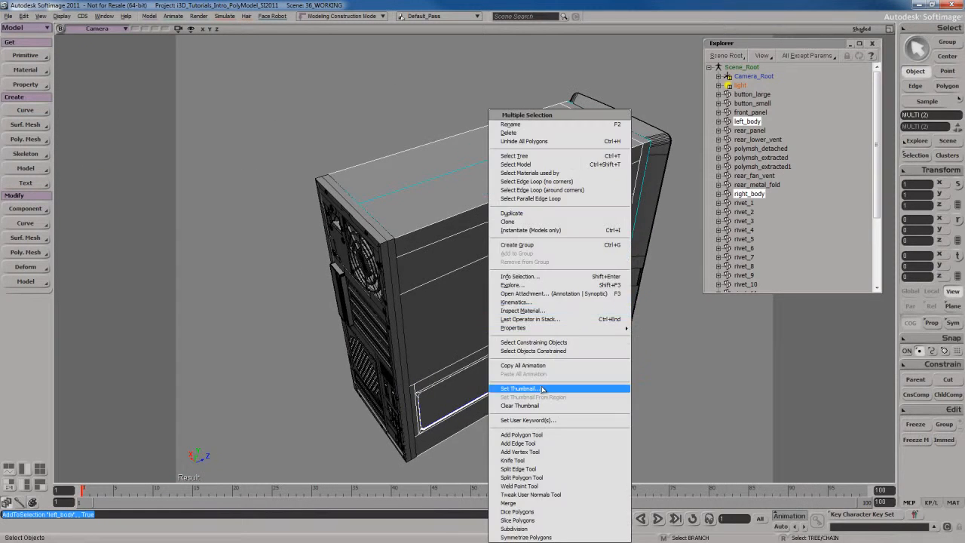
click(507, 503)
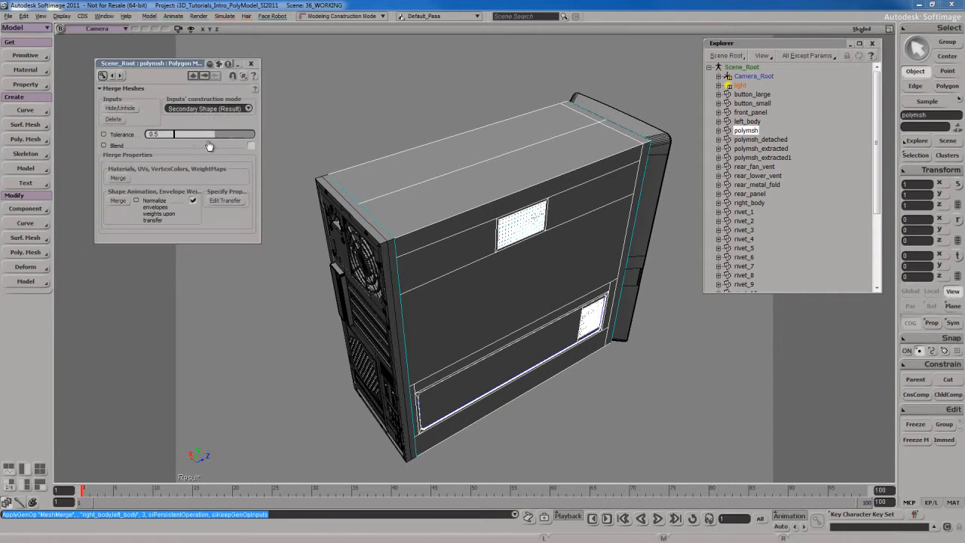
Set the mesh merge tolerance to 0.0314 so the two halves weld along the centre seam
double_click(168, 135)
text(0)
key(Return)
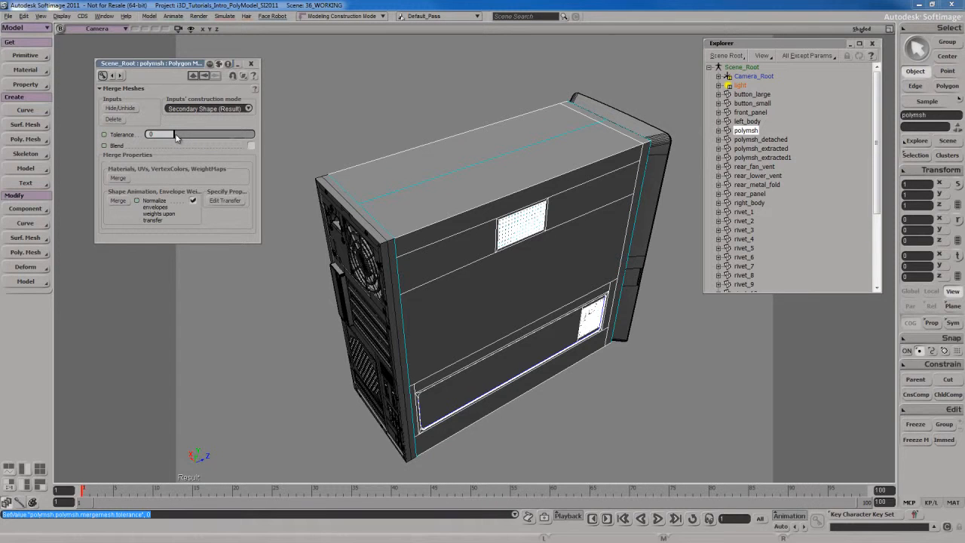
drag(177, 135, 178, 135)
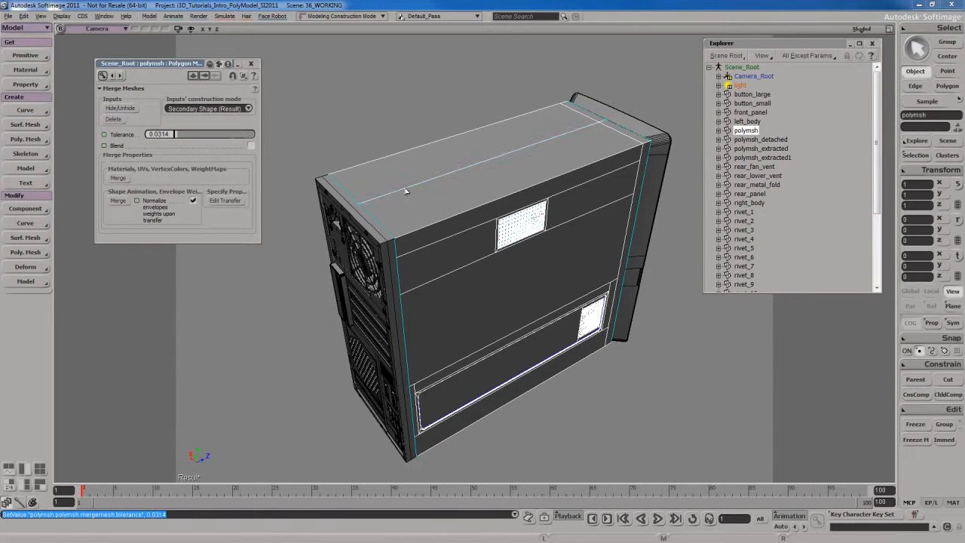
key(s)
right_drag(452, 274, 520, 309)
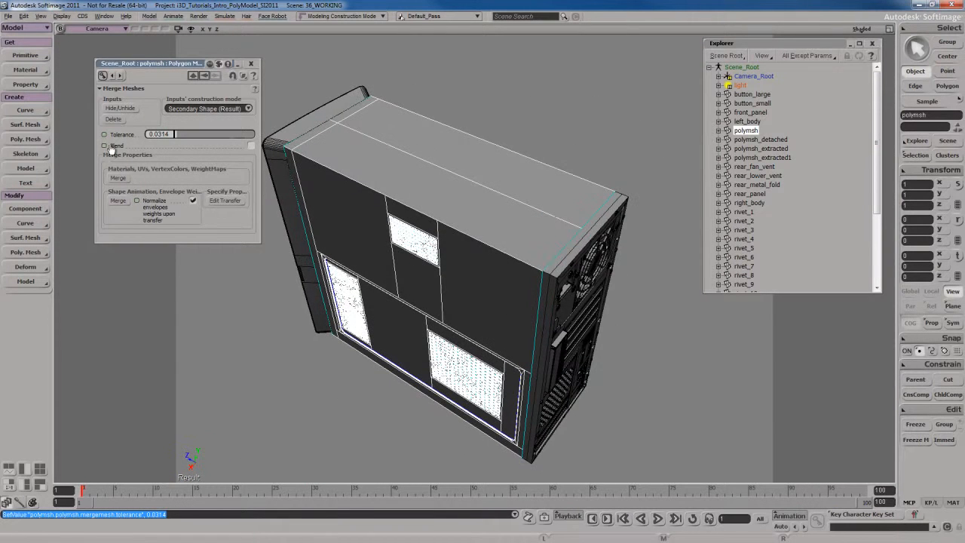
Delete the merge's input meshes and freeze the merged body
click(118, 119)
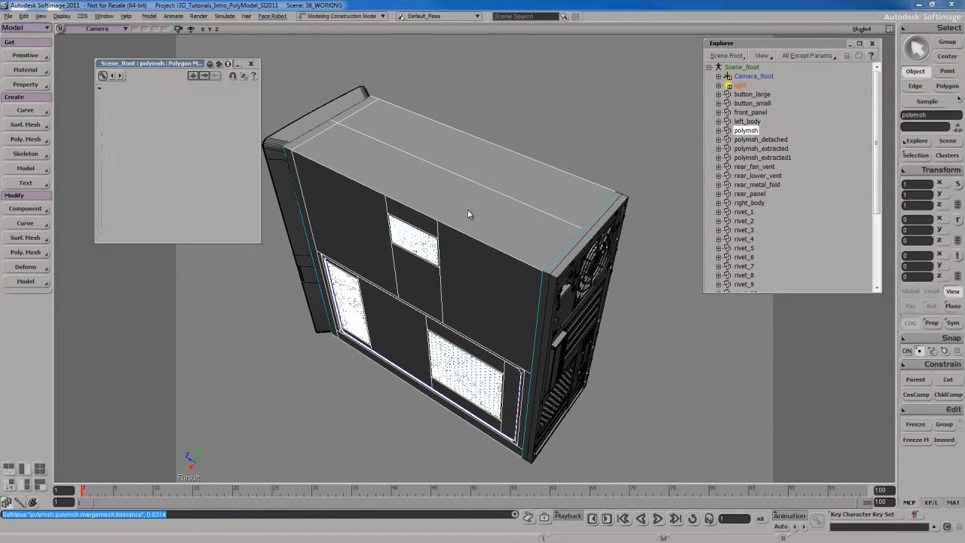
key(s)
right_drag(436, 219, 490, 215)
click(915, 425)
scroll(534, 252, down, 2)
scroll(534, 252, down, 2)
drag(307, 144, 643, 419)
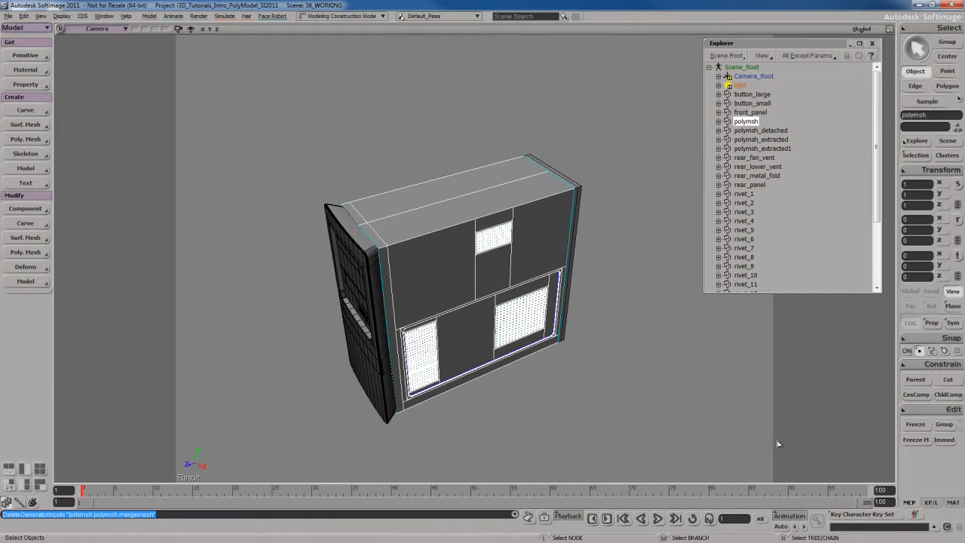
Select the centre seam edges running along the merged body's top and bottom faces
click(601, 196)
click(515, 212)
key(s)
right_drag(600, 234, 499, 245)
scroll(505, 237, up, 4)
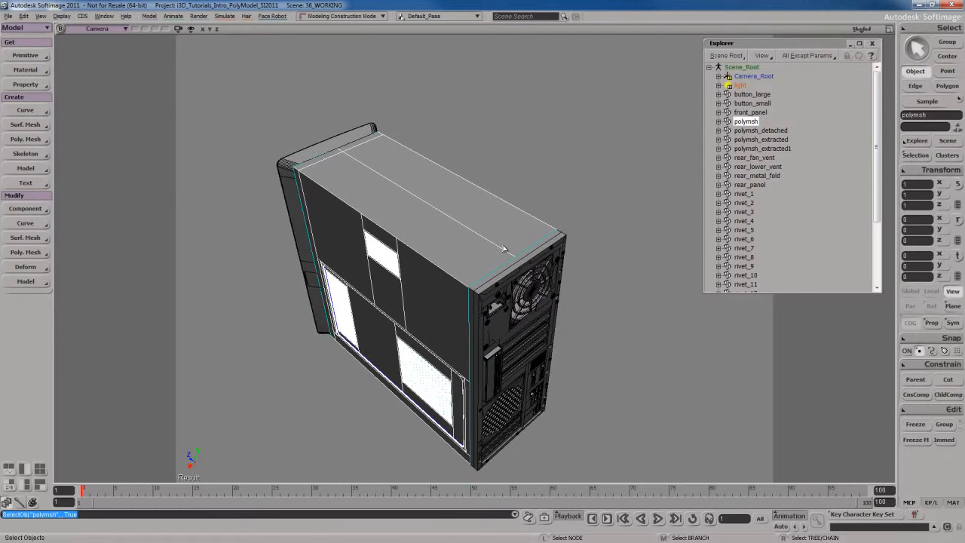
scroll(504, 239, up, 3)
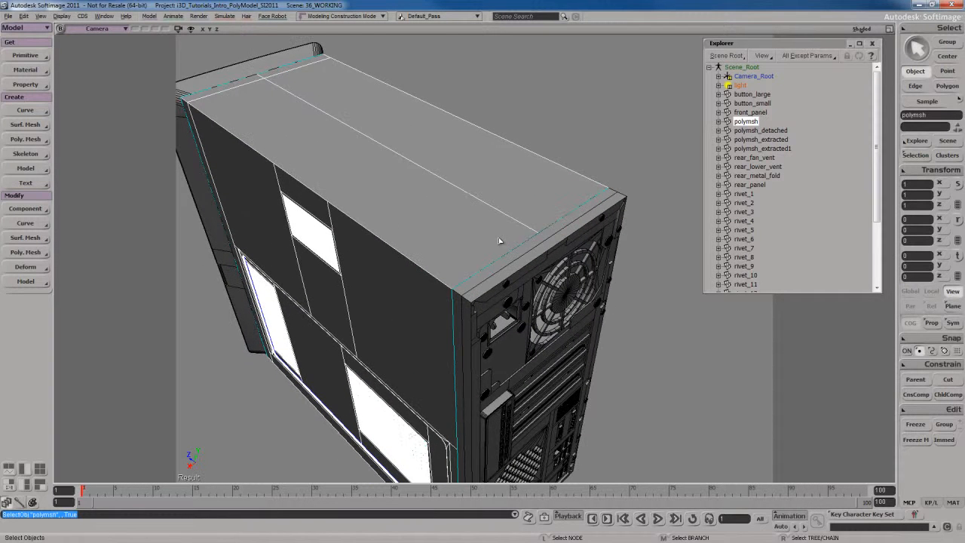
key(e)
click(478, 218)
key(s)
right_drag(478, 218, 512, 330)
key(s)
shift+click(522, 221)
scroll(512, 331, down, 3)
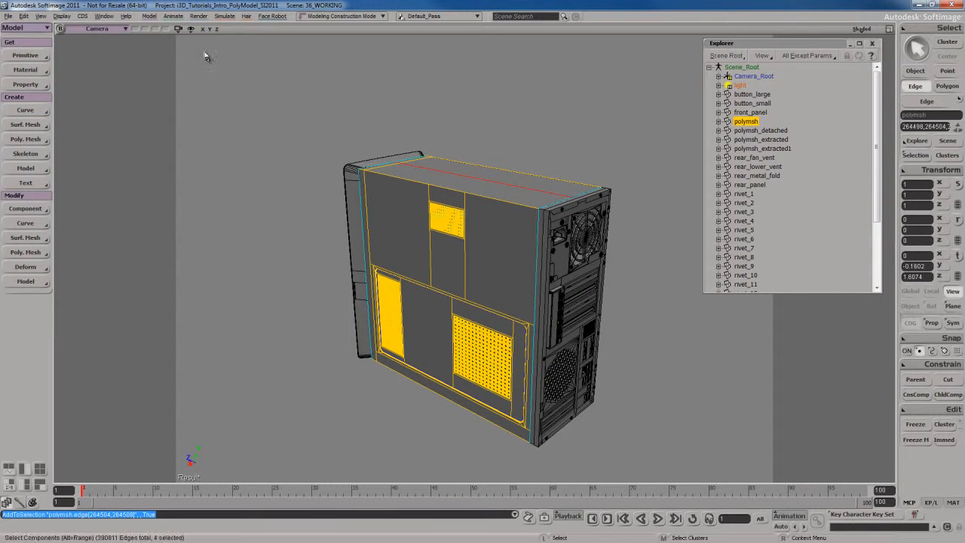
Isolate the merged body and dissolve the selected centre seam edges, cleaning the adjacent vertices
click(178, 30)
click(203, 135)
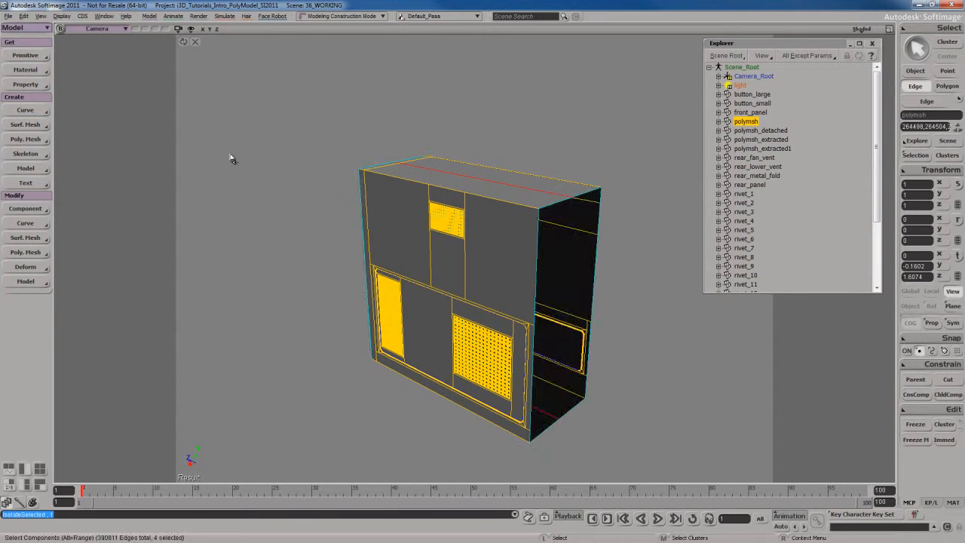
right_drag(489, 248, 470, 260)
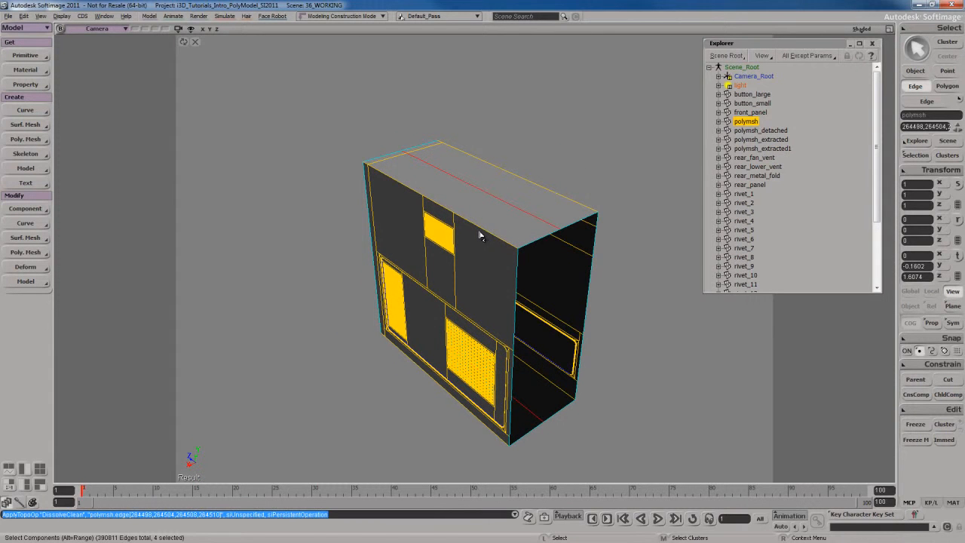
key(s)
right_drag(487, 228, 528, 249)
key(space)
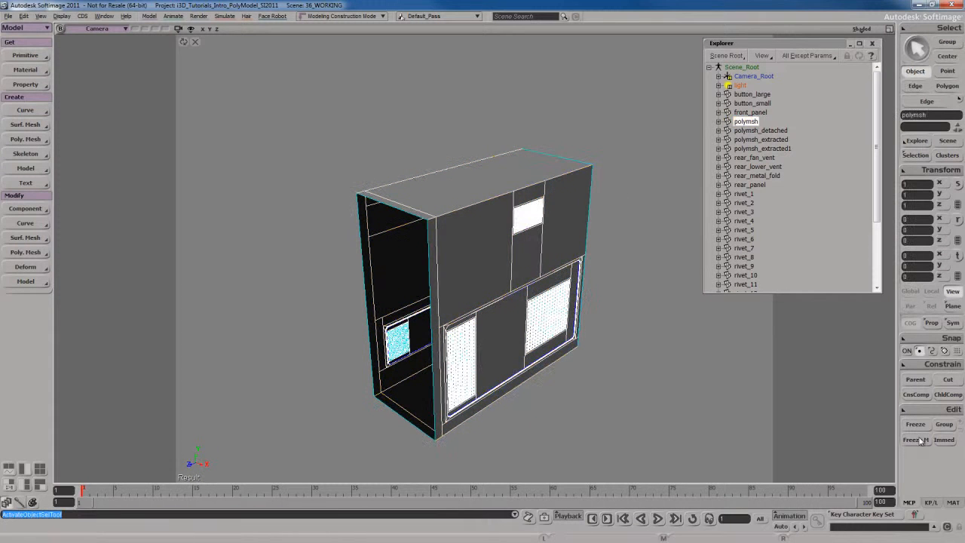
Add a polygon across the front opening of the merged body between its two vertical boundary edges
click(607, 243)
key(s)
right_drag(607, 245, 571, 249)
click(512, 268)
key(s)
drag(488, 274, 530, 264)
right_drag(530, 264, 501, 276)
key(space)
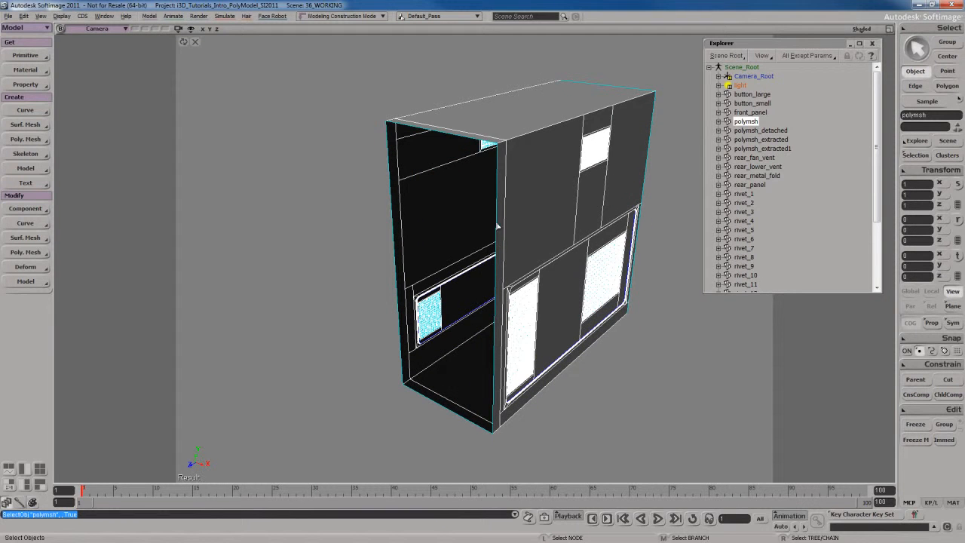
key(t)
scroll(477, 236, up, 2)
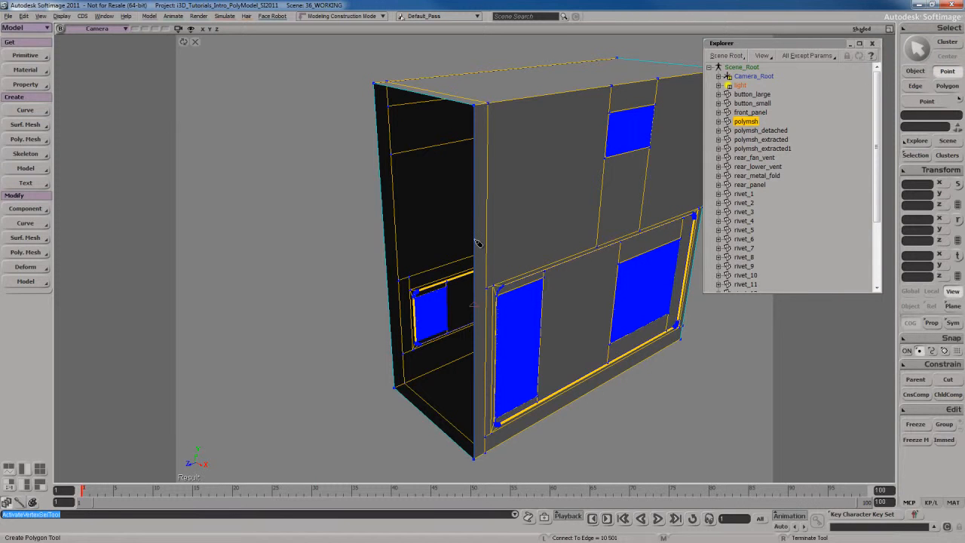
click(477, 243)
click(385, 236)
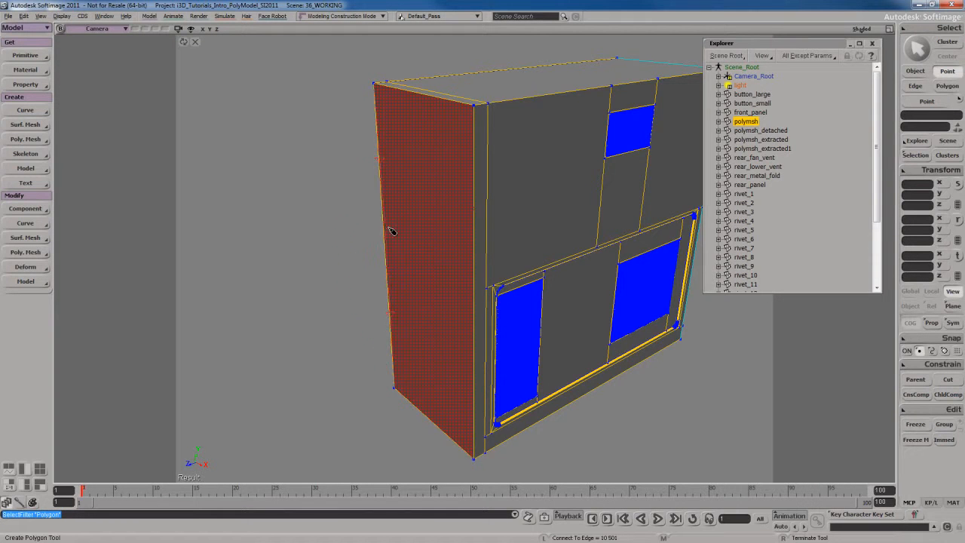
key(space)
End the isolation of the merged body and examine where it meets the rear metal fold
key(s)
right_drag(351, 237, 530, 241)
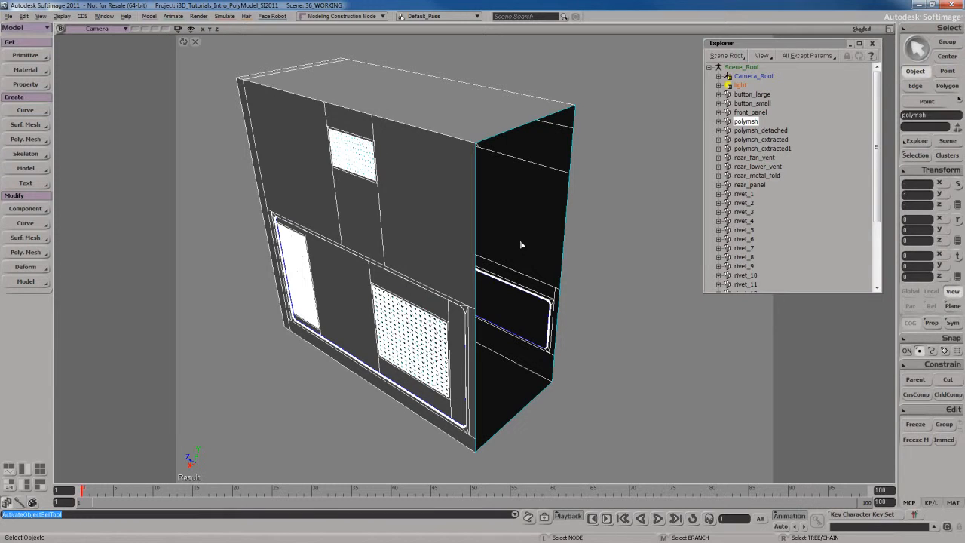
key(s)
mouse_move(520, 244)
right_down()
mouse_move(536, 233)
mouse_move(517, 251)
right_up()
key(s)
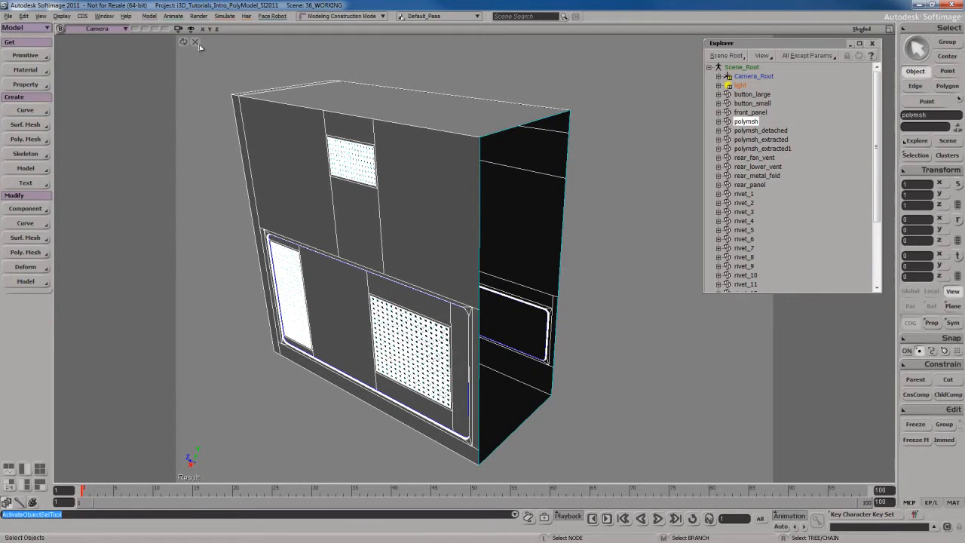
key(shift+h)
key(s)
right_drag(493, 205, 454, 207)
click(465, 196)
click(454, 208)
key(s)
drag(454, 214, 495, 203)
click(490, 204)
key(s)
right_drag(495, 203, 476, 202)
mouse_move(411, 202)
right_down()
mouse_move(545, 200)
mouse_move(493, 200)
mouse_move(514, 196)
right_up()
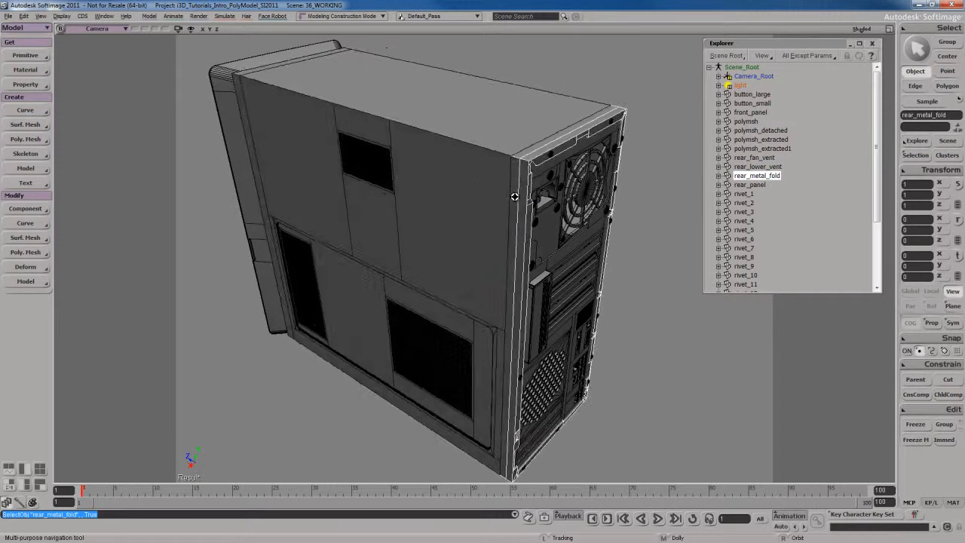
Merge the body mesh with rear_metal_fold at a tolerance of 0.0314 and delete the input meshes
click(506, 196)
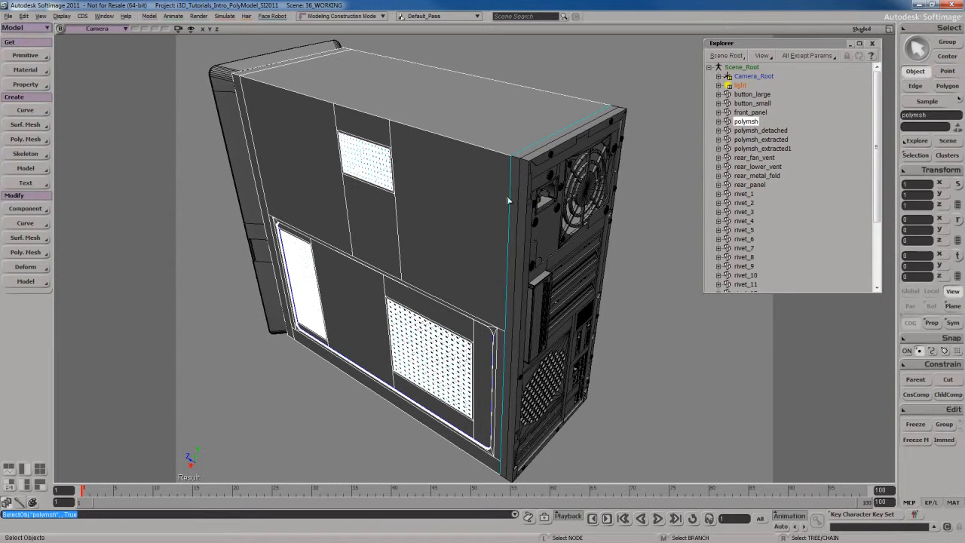
shift+click(520, 188)
right_drag(545, 212, 469, 198)
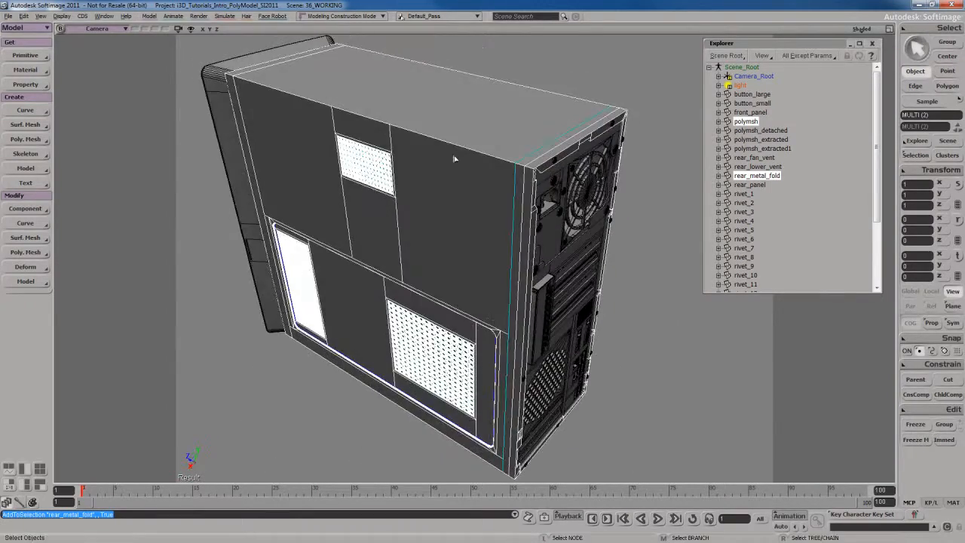
right_click(469, 198)
click(487, 502)
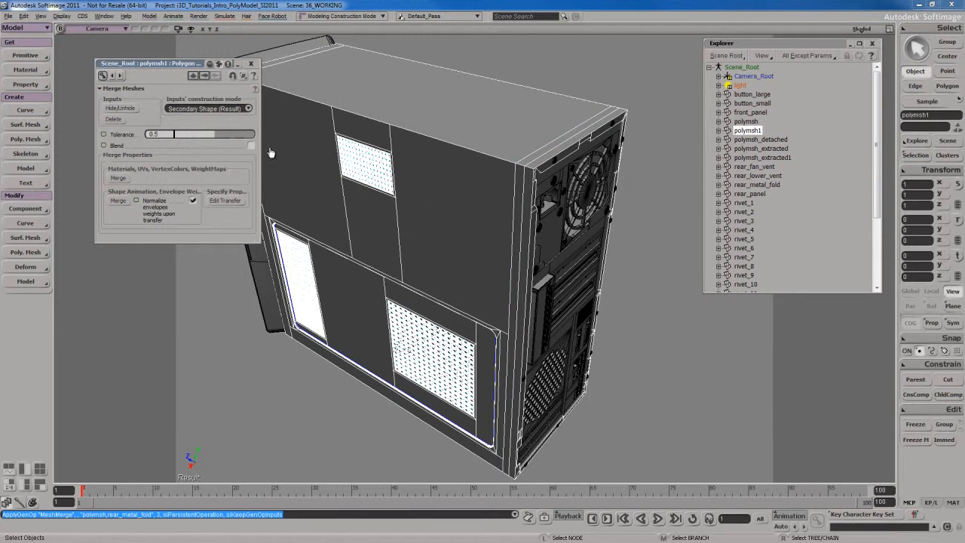
click(182, 133)
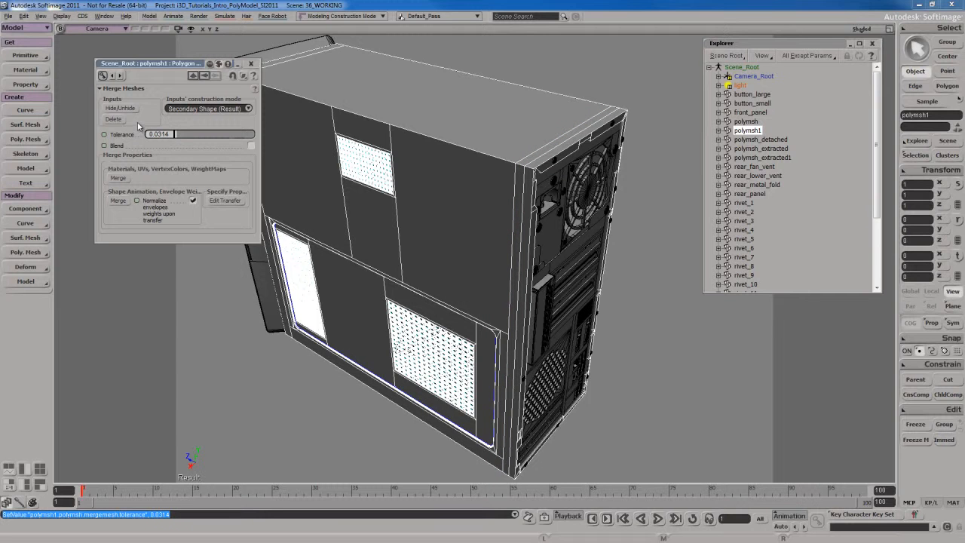
click(113, 119)
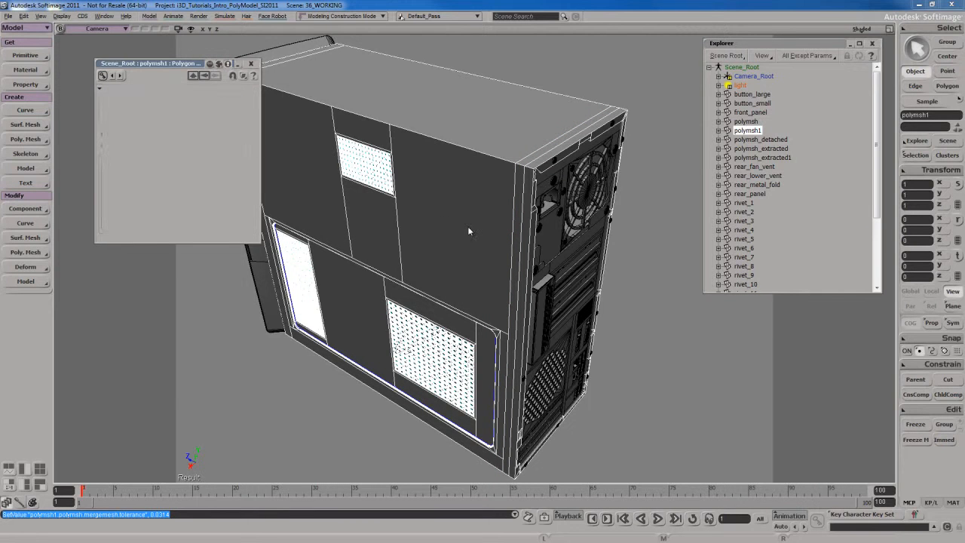
Select the two long top edges of the merged case body, through to the rear fold
right_drag(630, 246, 475, 215)
scroll(448, 228, up, 5)
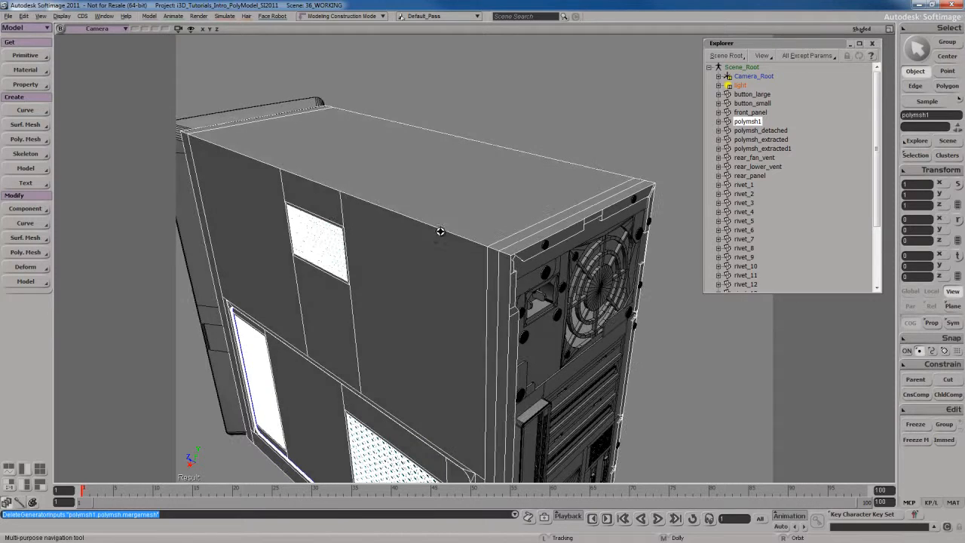
key(e)
drag(427, 212, 419, 239)
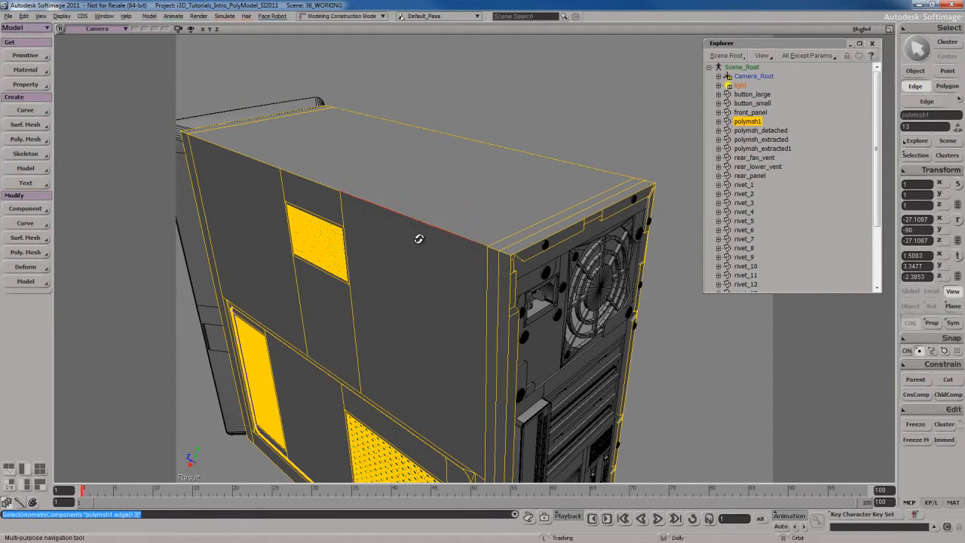
right_drag(418, 239, 410, 237)
alt+middle_drag(388, 203, 382, 236)
right_drag(420, 228, 339, 218)
shift+click(481, 174)
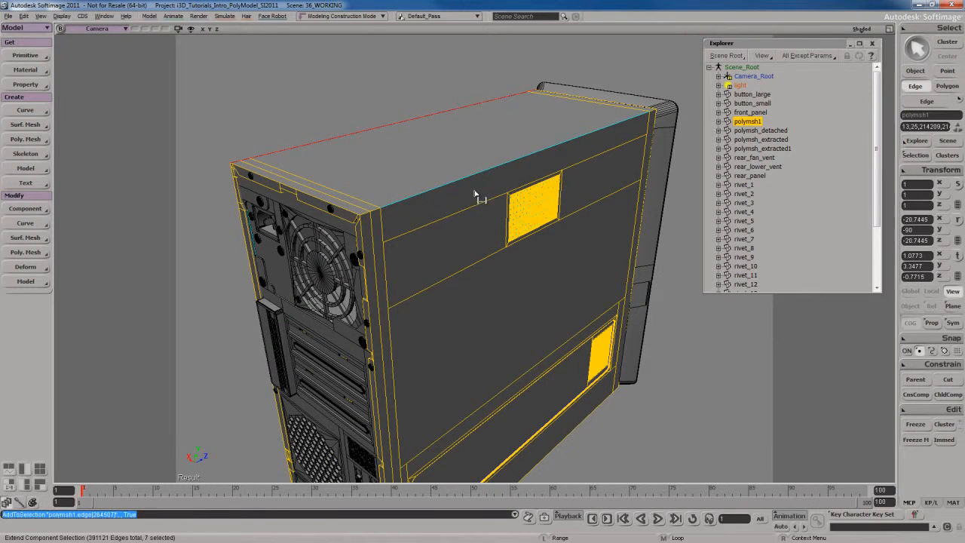
shift+click(474, 189)
Add the two long bottom edges of the case body to the edge selection
right_drag(460, 205, 507, 192)
key(s)
shift+click(518, 224)
alt+shift+middle_click(516, 228)
key(s)
right_drag(597, 248, 568, 231)
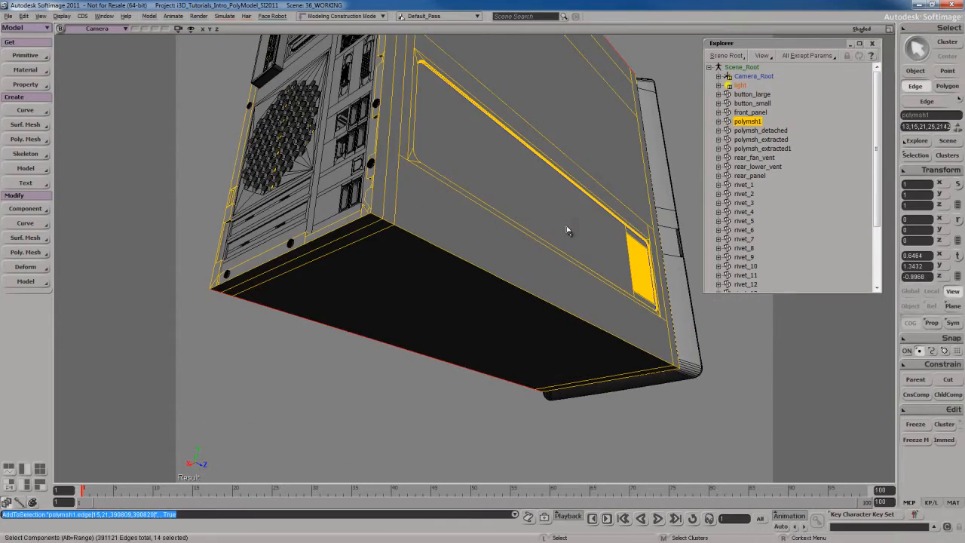
shift+click(494, 276)
alt+shift+middle_click(519, 290)
key(s)
mouse_move(519, 289)
right_down()
mouse_move(506, 255)
mouse_move(528, 264)
mouse_move(505, 249)
mouse_move(517, 304)
mouse_move(527, 278)
right_up()
Bevel the selected long edges with a distance of 0.025
right_click(537, 261)
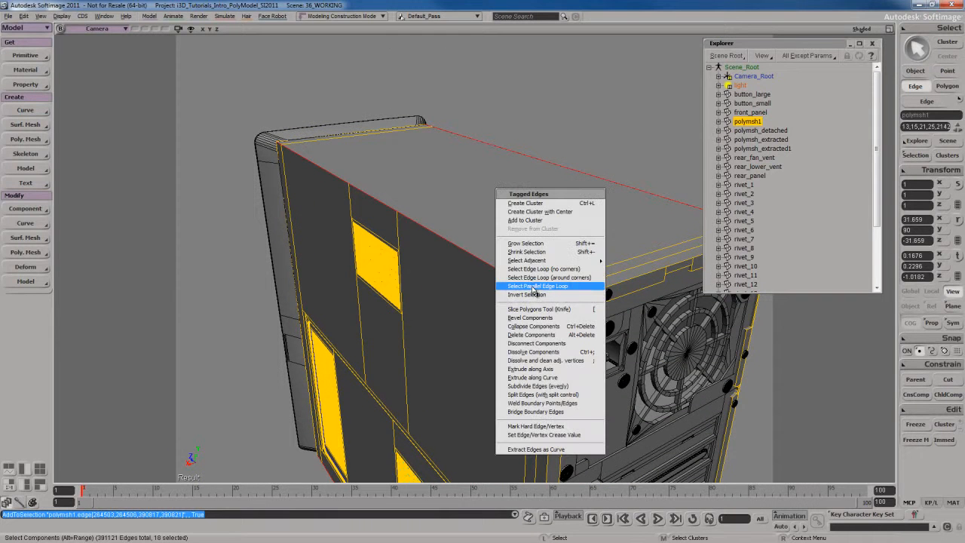
click(532, 320)
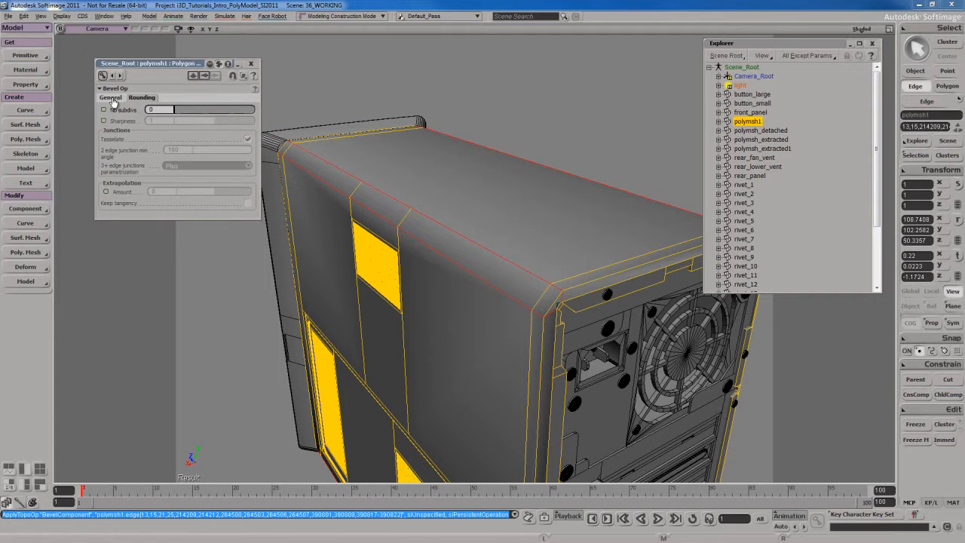
click(112, 98)
drag(186, 112, 180, 112)
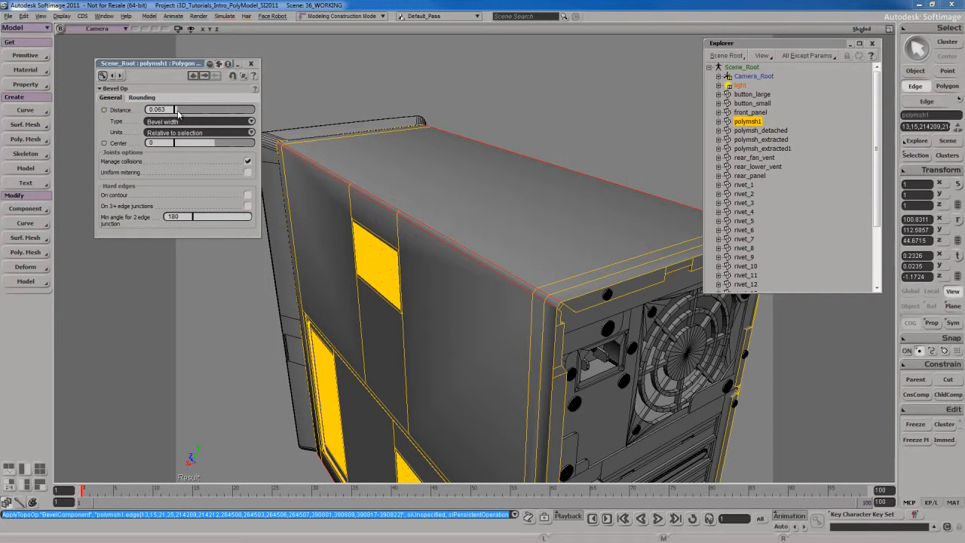
Set the bevel's rounding to 4 subdivisions
key(s)
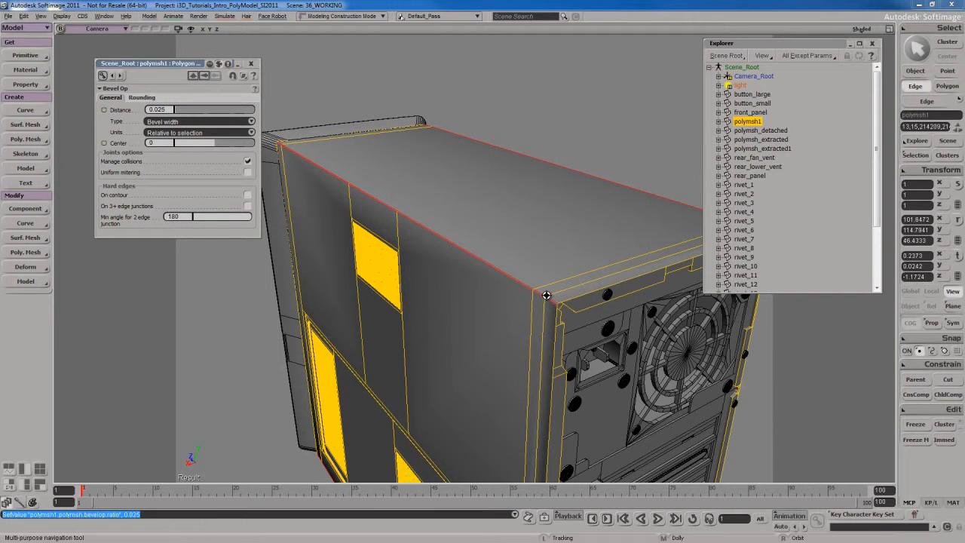
right_drag(546, 295, 533, 290)
middle_drag(534, 290, 539, 291)
key(s)
right_drag(538, 291, 538, 281)
click(142, 97)
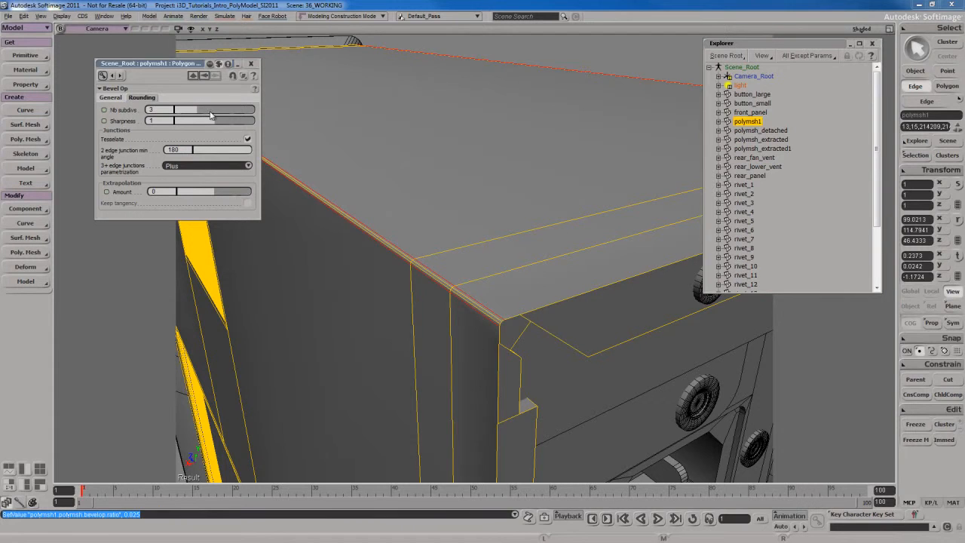
click(111, 98)
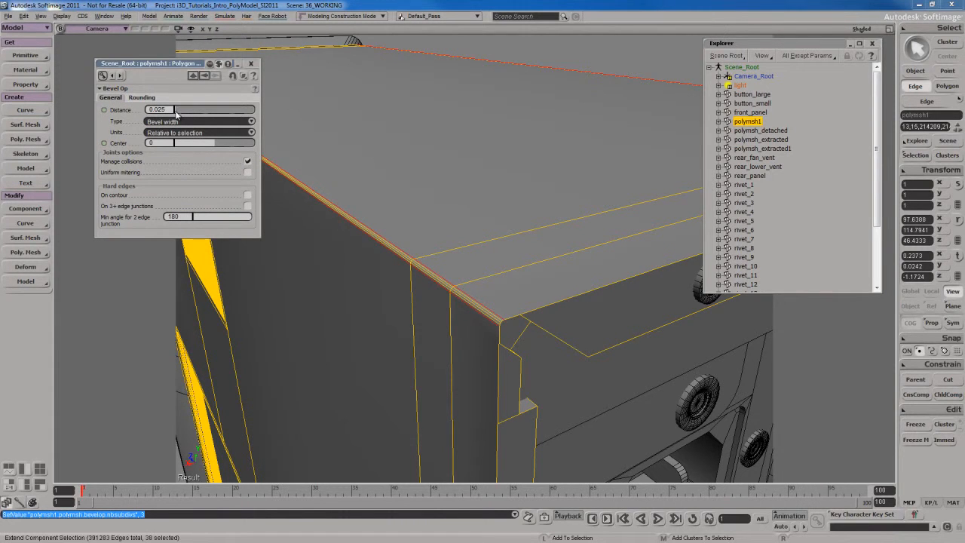
key(s)
scroll(469, 249, down, 5)
mouse_move(472, 249)
right_down()
mouse_move(450, 256)
mouse_move(567, 243)
mouse_move(538, 177)
mouse_move(452, 133)
mouse_move(455, 260)
mouse_move(523, 267)
mouse_move(483, 241)
right_up()
click(142, 98)
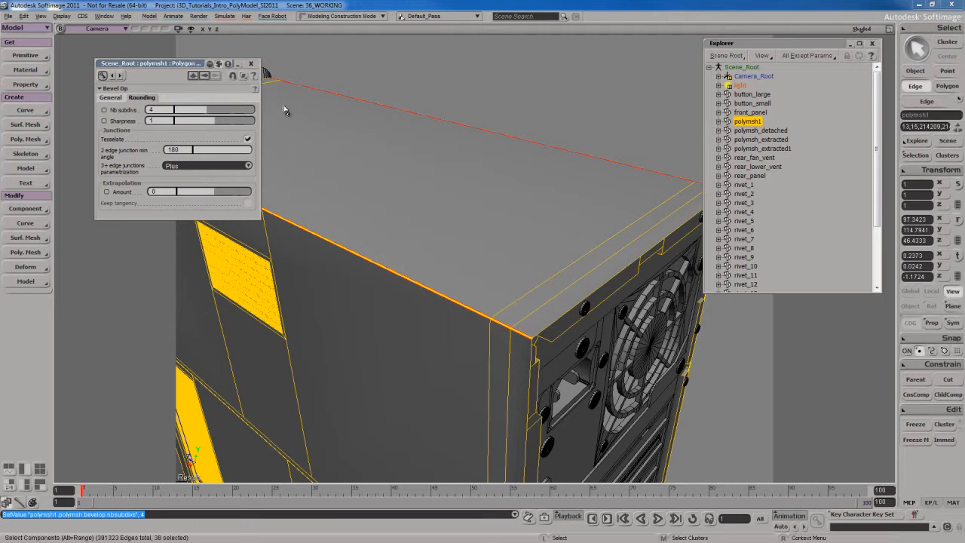
click(251, 64)
Deselect the mesh and examine the rounded edges of the case body up close and from several sides
key(space)
key(s)
right_drag(420, 222, 405, 226)
middle_drag(405, 226, 377, 220)
drag(465, 109, 492, 144)
key(s)
mouse_move(448, 187)
right_down()
mouse_move(443, 198)
mouse_move(422, 196)
mouse_move(459, 198)
mouse_move(435, 196)
right_up()
scroll(459, 198, up, 5)
key(s)
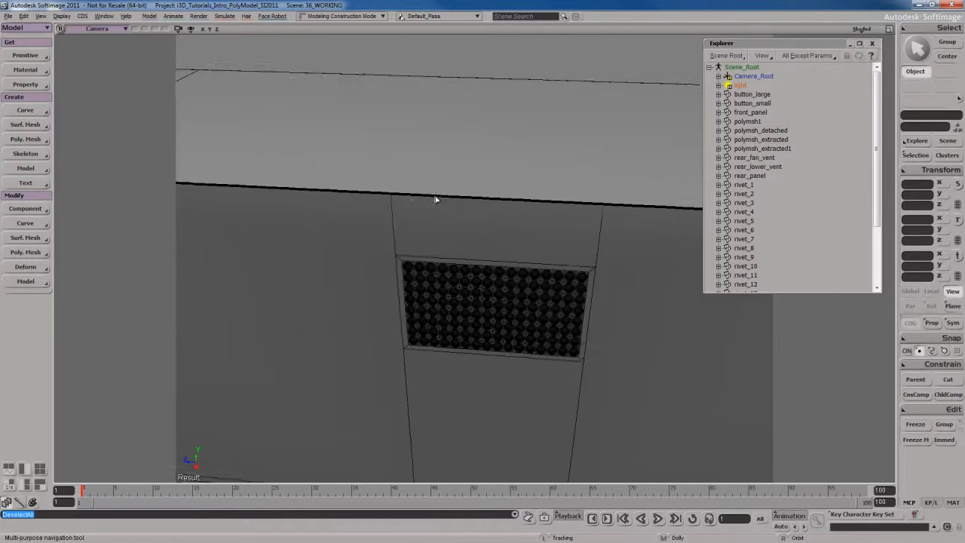
scroll(435, 196, down, 5)
key(s)
right_drag(515, 206, 459, 273)
scroll(461, 199, up, 4)
key(s)
mouse_move(460, 226)
right_down()
mouse_move(455, 256)
mouse_move(501, 249)
mouse_move(503, 241)
mouse_move(403, 224)
mouse_move(469, 222)
mouse_move(457, 222)
mouse_move(474, 212)
mouse_move(476, 220)
right_up()
scroll(463, 258, up, 4)
key(s)
scroll(499, 249, down, 4)
key(s)
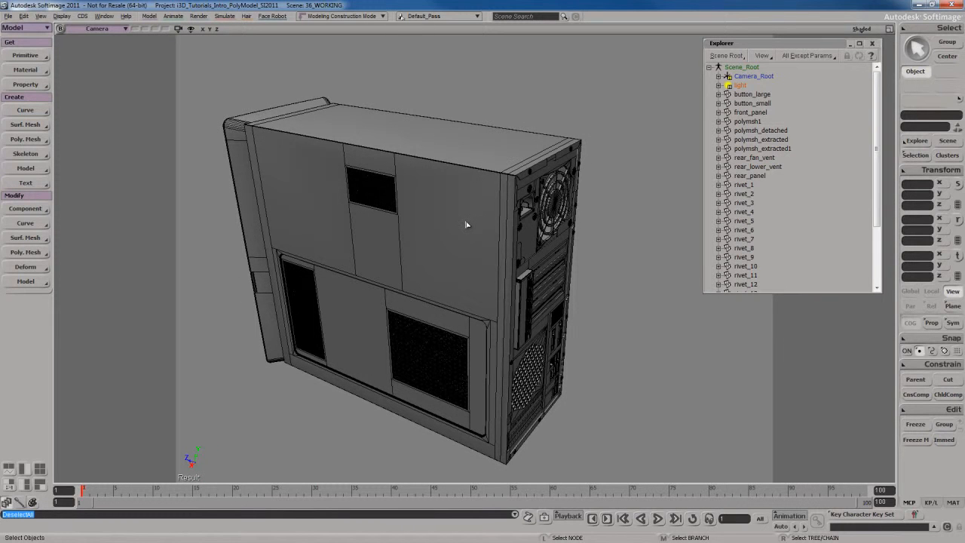
key(s)
mouse_move(466, 225)
right_down()
mouse_move(456, 229)
mouse_move(470, 212)
mouse_move(454, 223)
mouse_move(441, 174)
mouse_move(530, 129)
mouse_move(517, 143)
mouse_move(455, 139)
mouse_move(438, 229)
mouse_move(454, 249)
mouse_move(452, 183)
mouse_move(469, 242)
mouse_move(457, 222)
mouse_move(454, 246)
mouse_move(459, 218)
mouse_move(460, 226)
mouse_move(485, 216)
mouse_move(400, 215)
mouse_move(461, 215)
right_up()
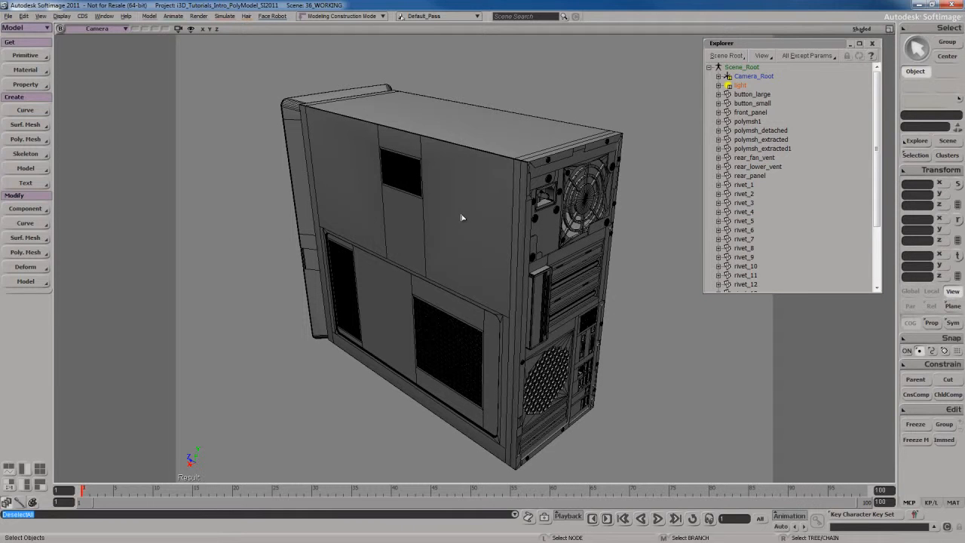
key(s)
right_drag(462, 218, 415, 215)
drag(460, 211, 465, 229)
right_drag(464, 229, 464, 222)
drag(464, 225, 455, 217)
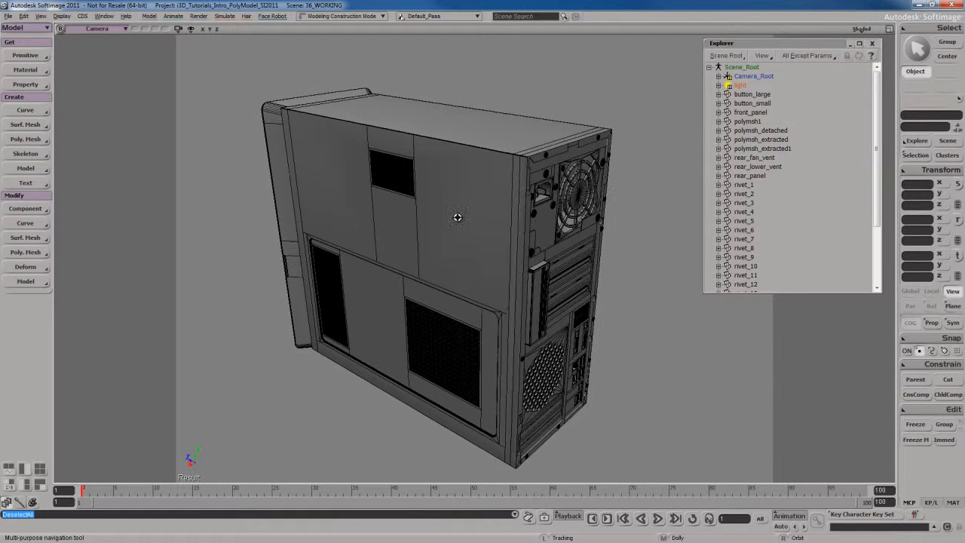